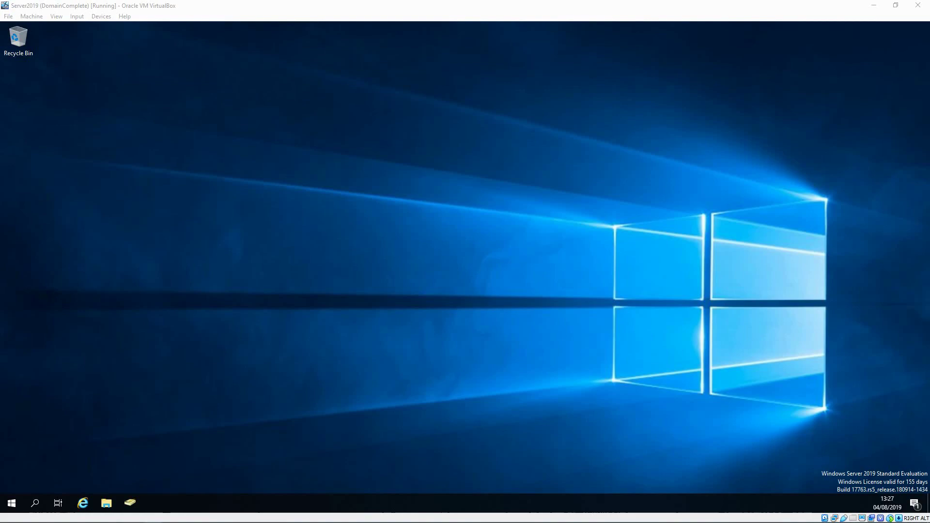
In Active Directory Users and Computers, start a new user in the SCCM organizational unit with first name svc_SCCM_ClientPush
click(283, 311)
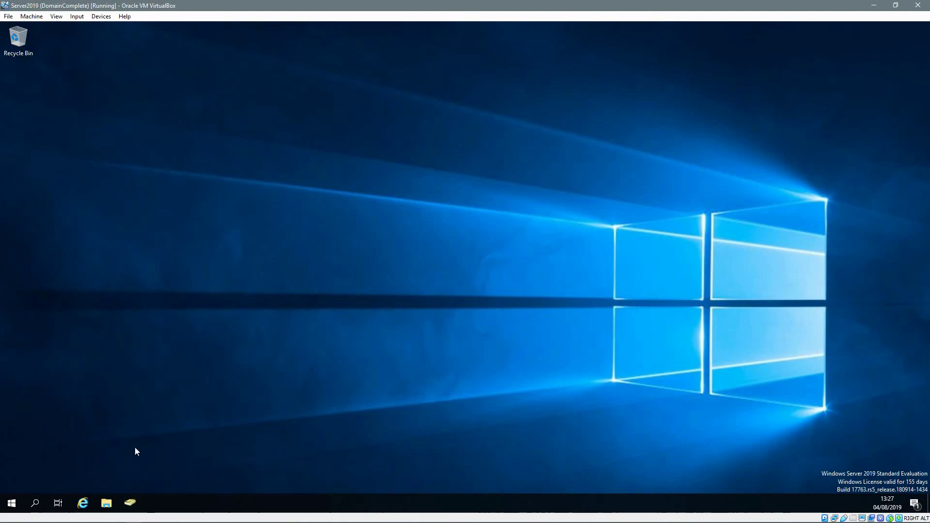
key(alt+Tab)
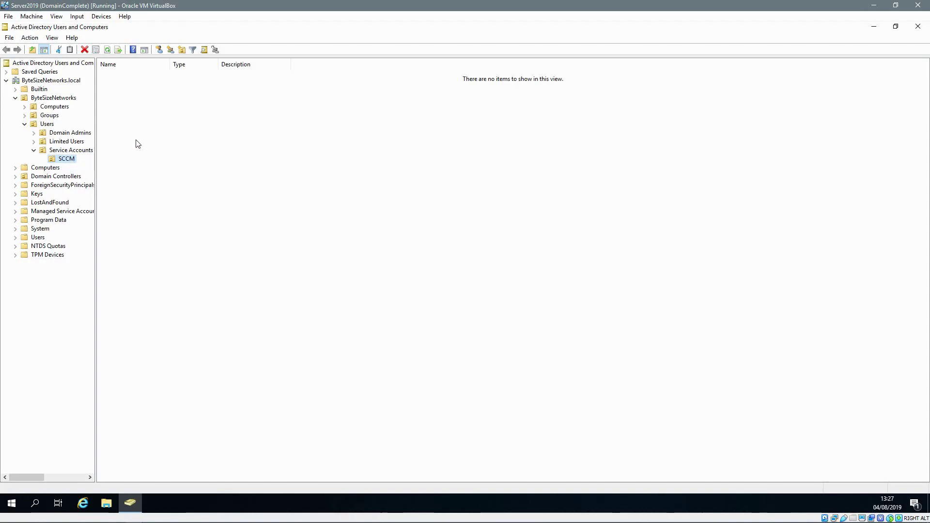
click(155, 134)
right_click(155, 134)
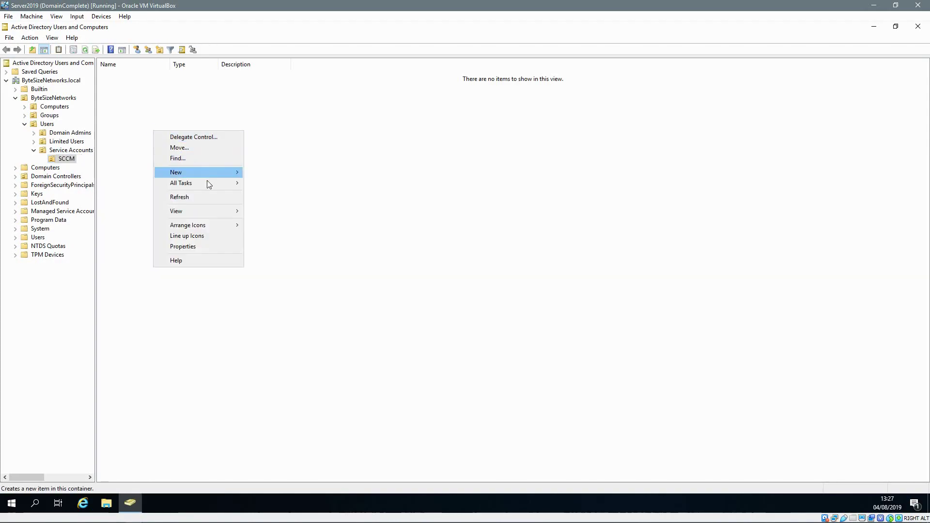
mouse_move(238, 176)
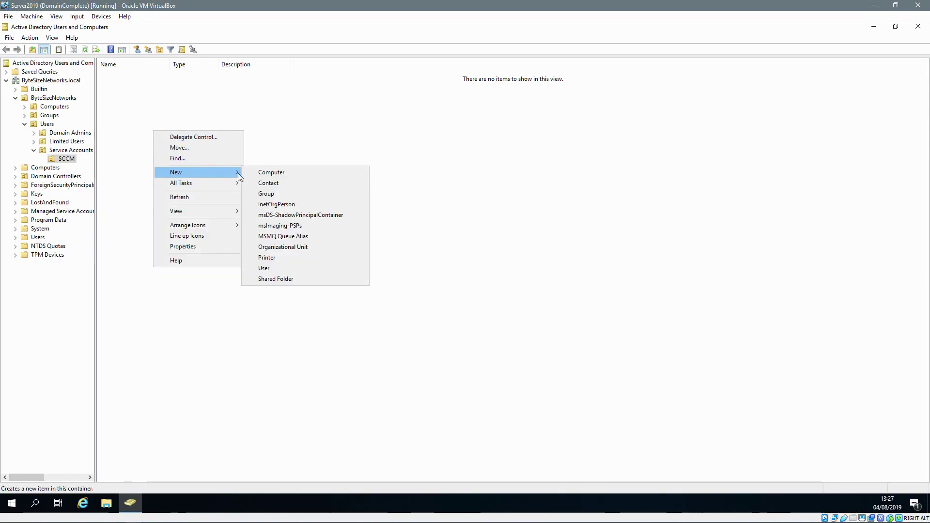
click(290, 268)
text(s)
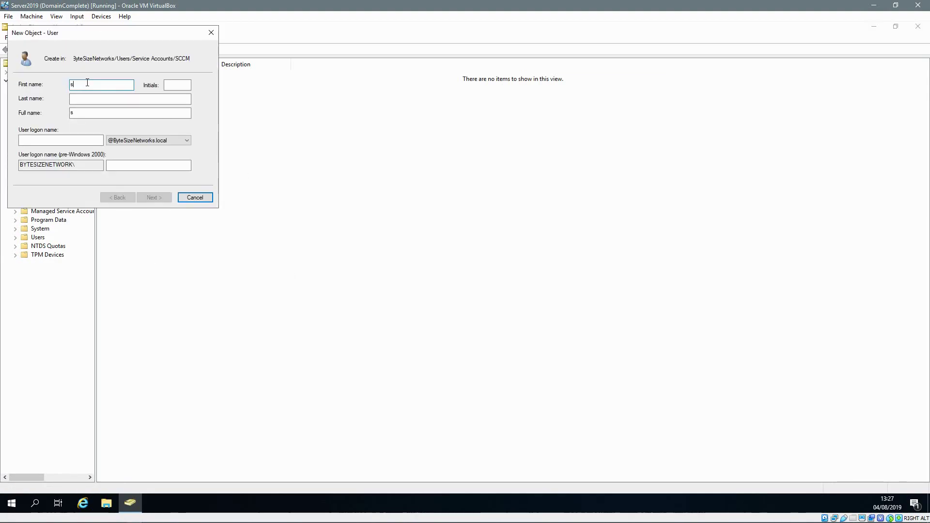
text(vc_SCCM_ClientPush)
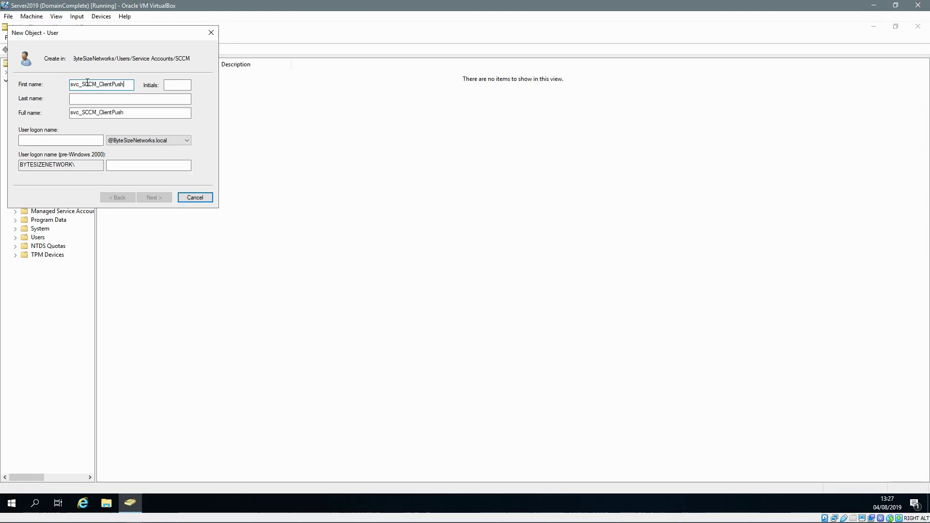
Reuse svc_SCCM_ClientPush as the new user's logon name and proceed to the password settings
double_click(87, 83)
key(ctrl+c)
key(Tab)
key(Tab)
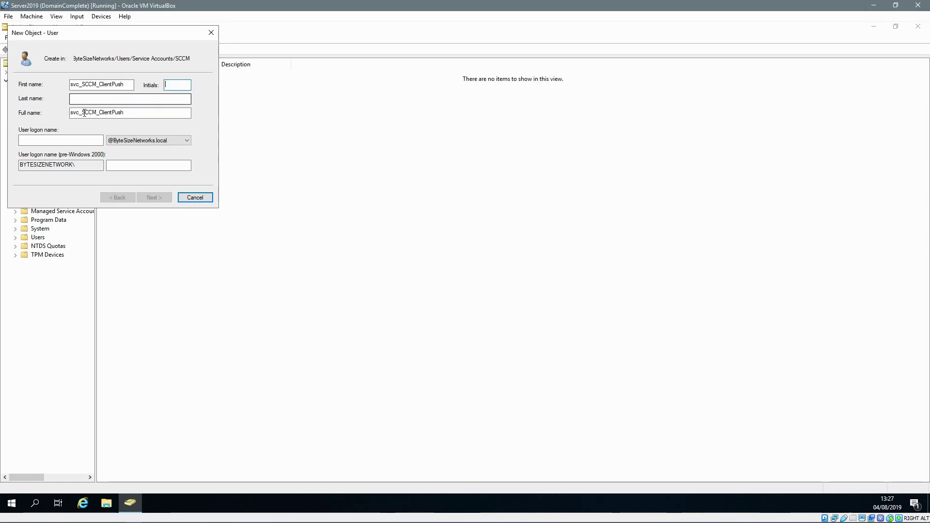
click(79, 139)
key(ctrl+v)
key(Tab)
click(154, 197)
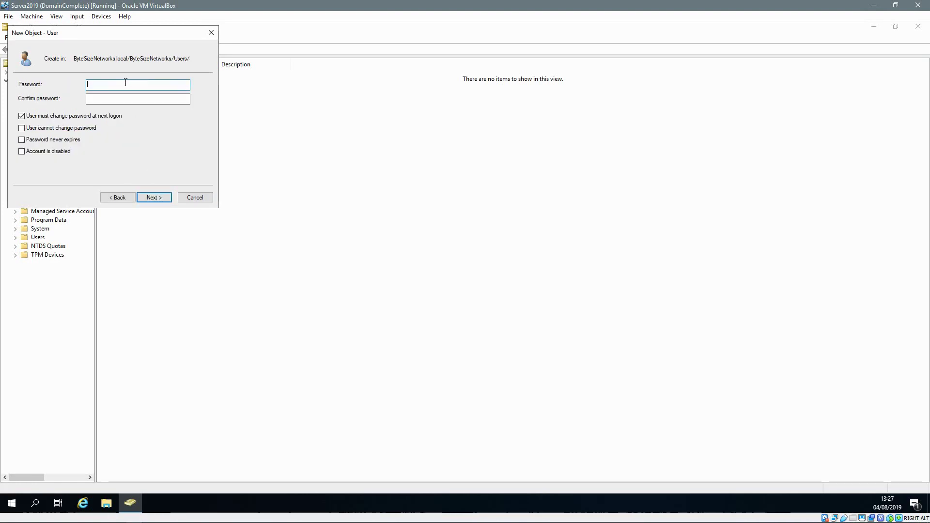
Enter and confirm the new service account's password
text(•••••••••••)
key(Tab)
text(•••••••••)
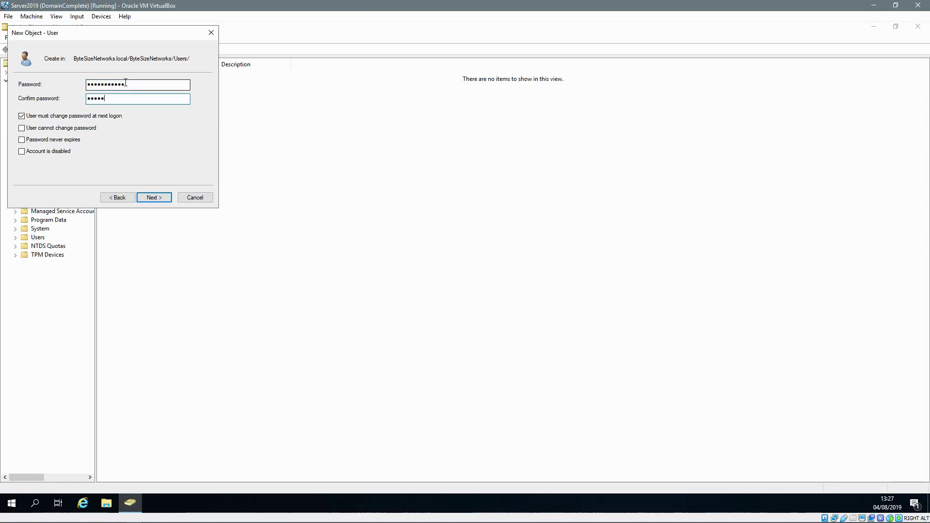
text(••)
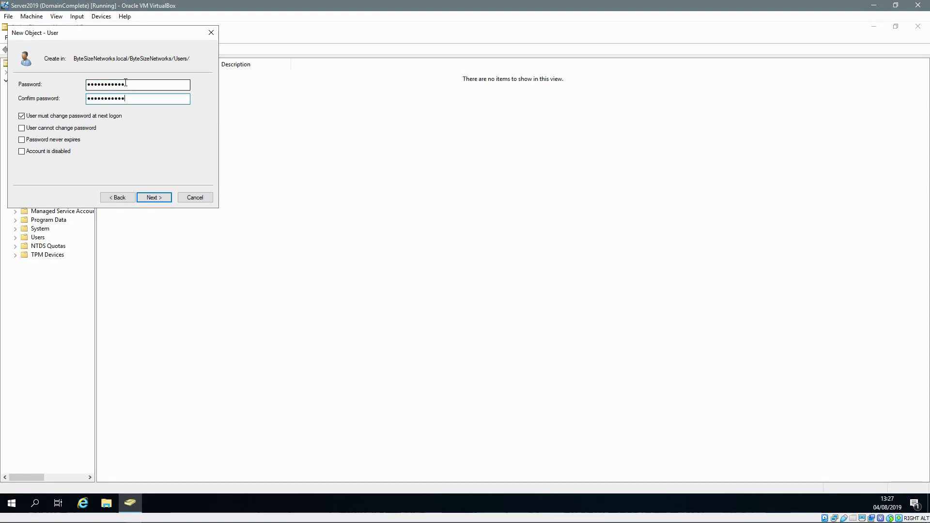
Turn off the password change at next logon, enable User cannot change password and Password never expires, and create the user
click(27, 119)
click(22, 129)
click(21, 140)
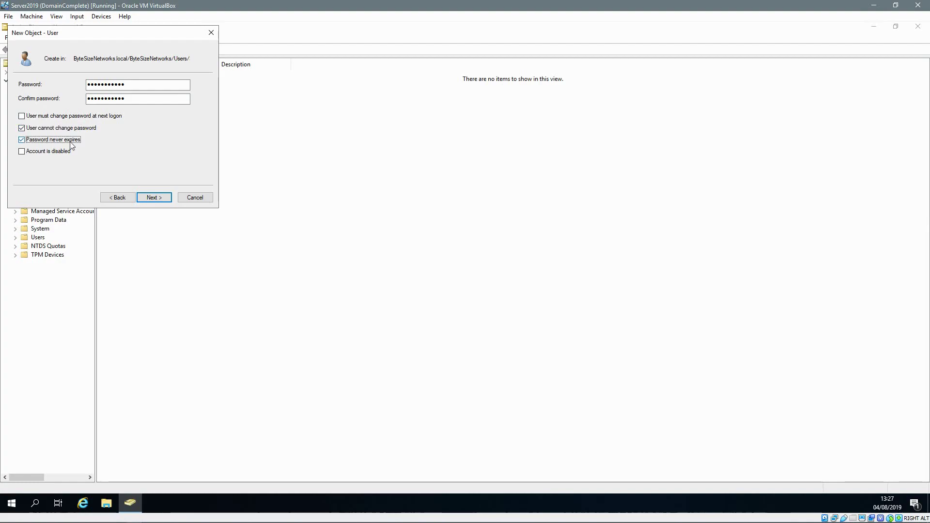
click(145, 196)
click(153, 197)
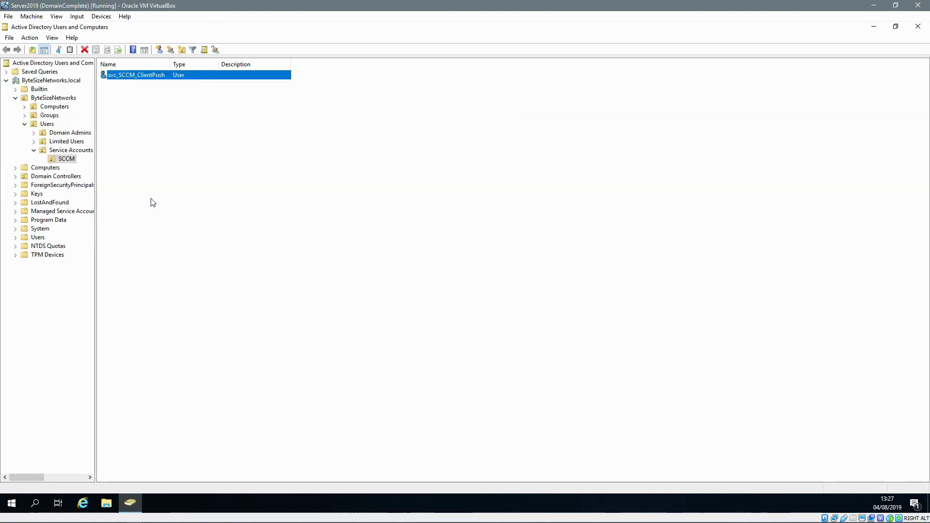
Set the svc_SCCM_ClientPush user's description to "Account for SCCM Client Push Installations" and save its properties
double_click(150, 77)
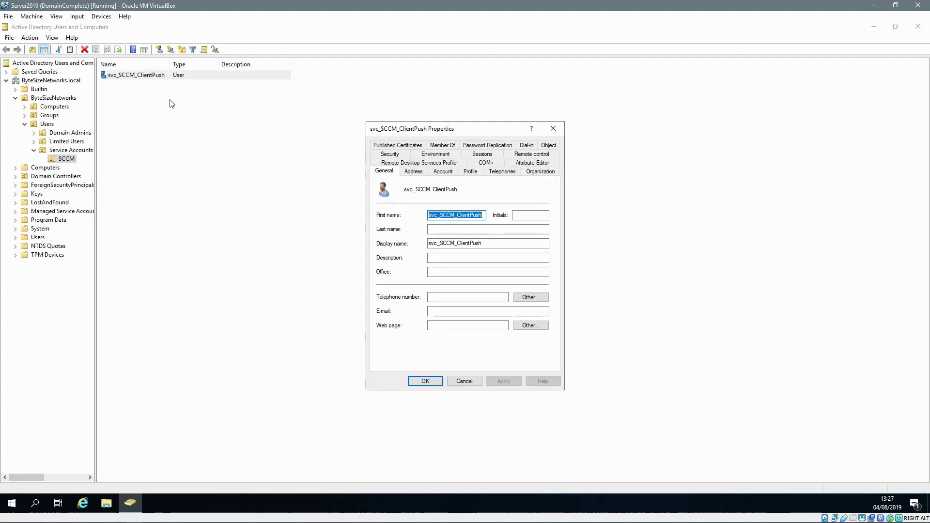
click(441, 255)
text(Accou)
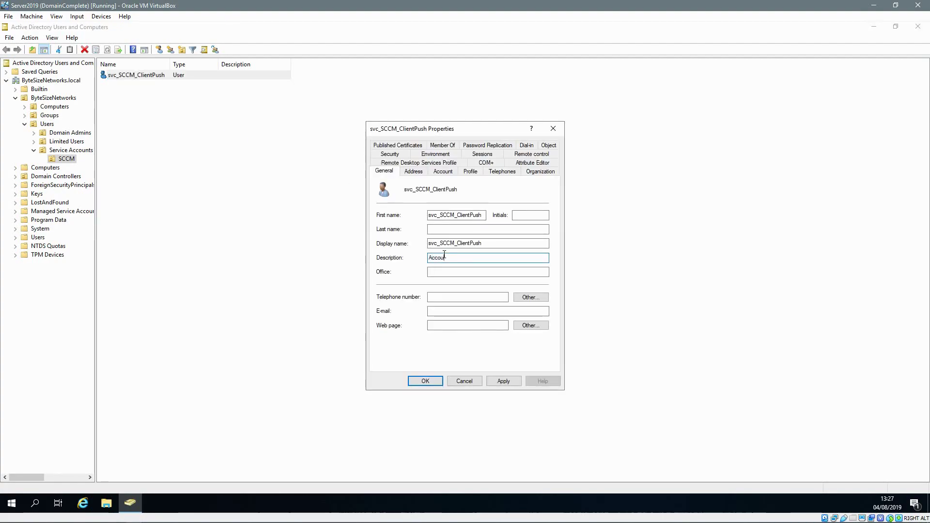
text(nt for SCCM Client Push Installations.)
click(425, 380)
double_click(250, 78)
click(446, 257)
key(BackSpace)
text(n)
click(503, 381)
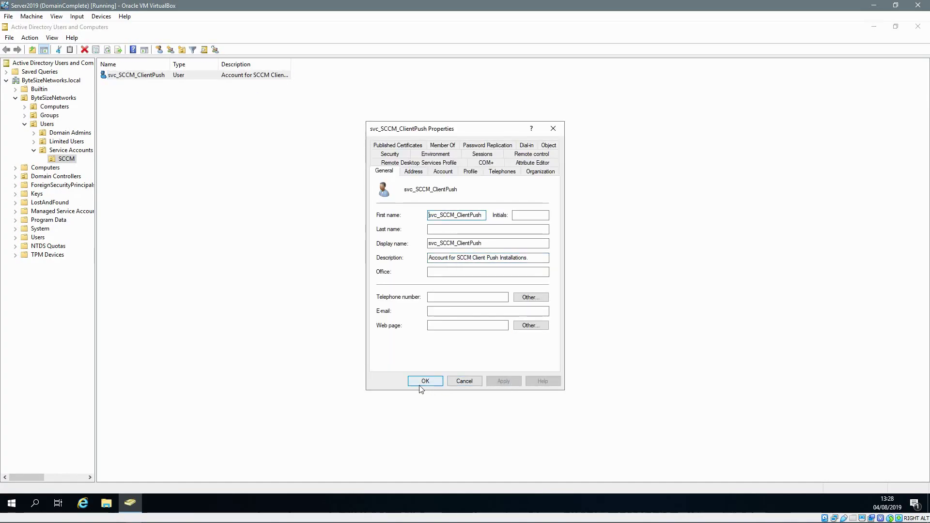
click(425, 381)
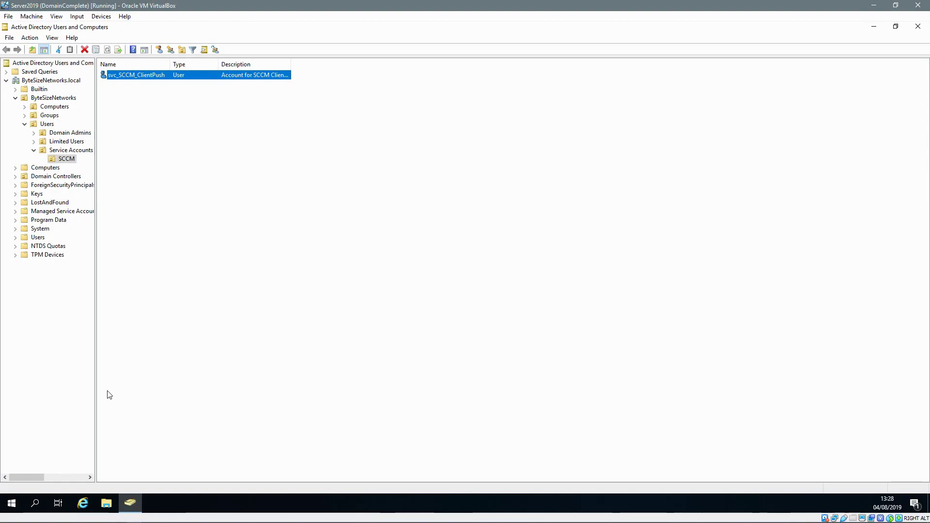
Open Group Policy Management and expand the domain's Group Policy Objects container
click(12, 503)
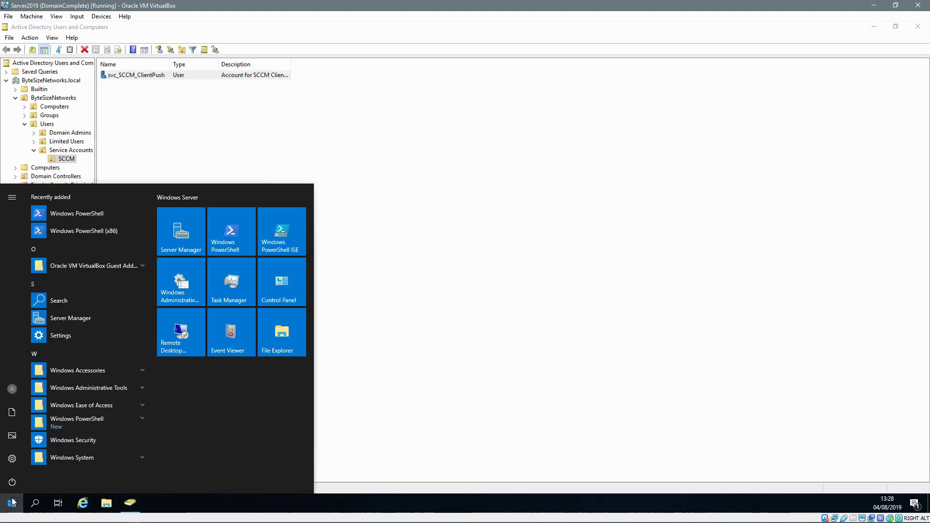
text(group)
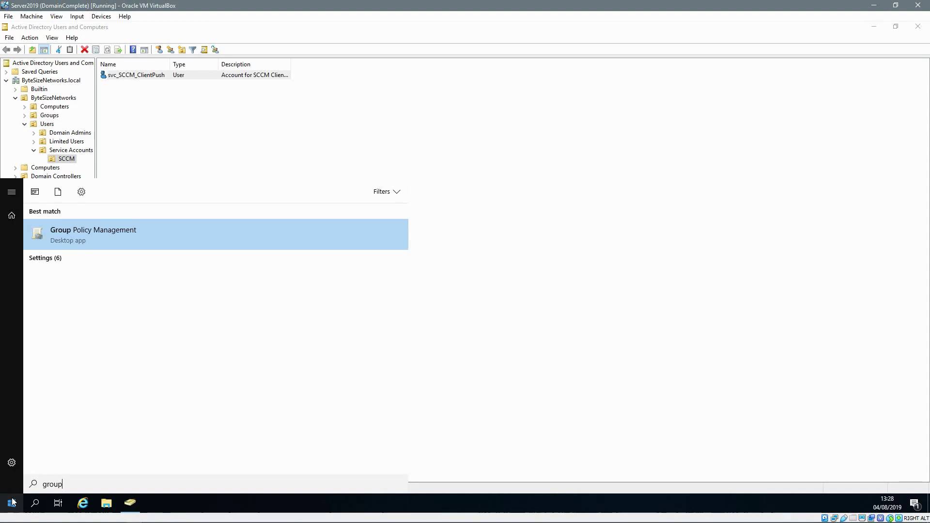
click(98, 237)
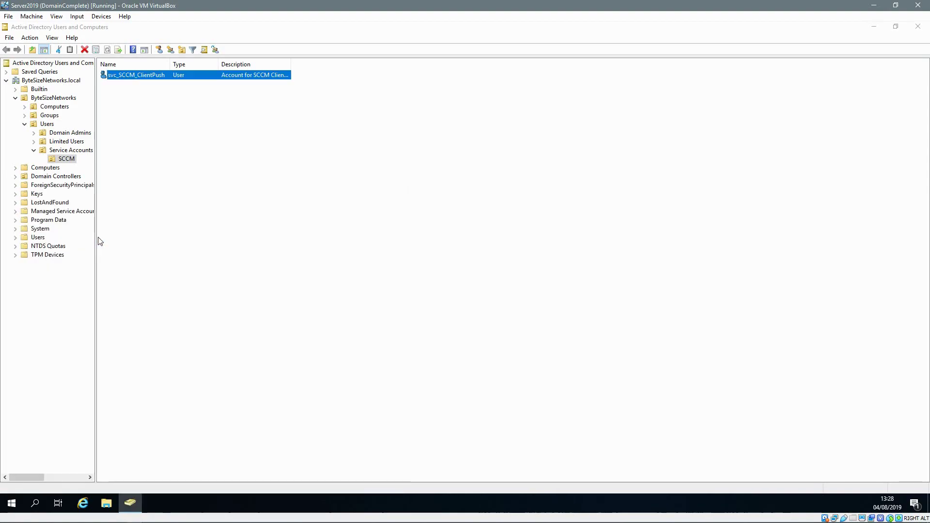
click(34, 124)
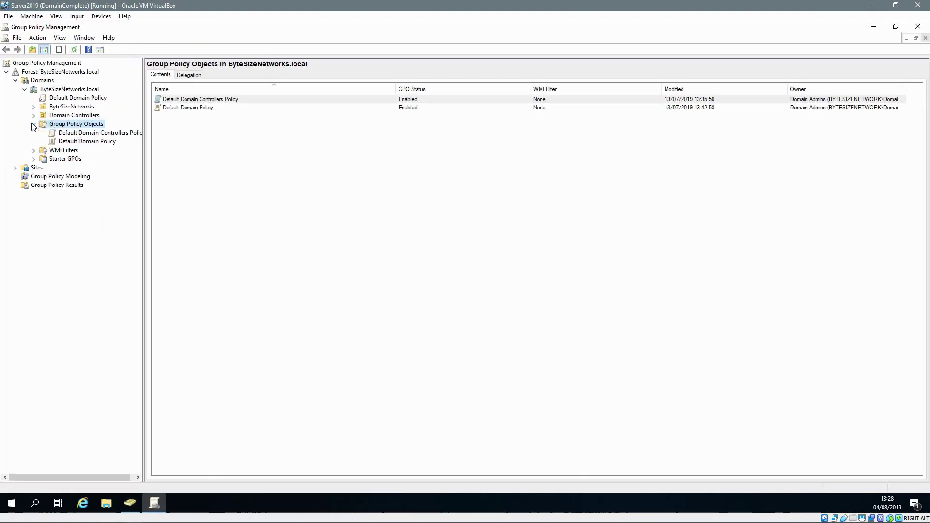
Create a new group policy object named "Computers - SCCM Client Push" without a source starter GPO
right_click(55, 123)
click(85, 131)
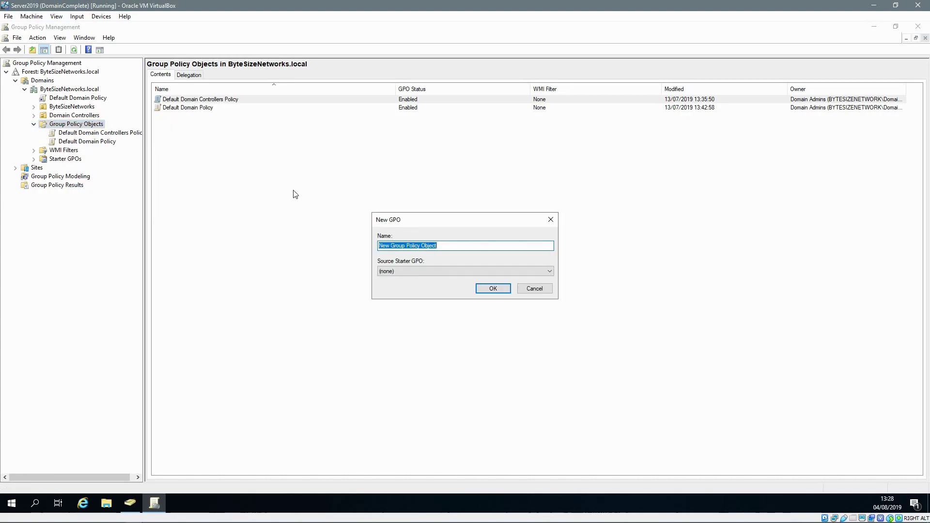
text(SCCM Cli)
text(ent )
text(Computers)
click(492, 292)
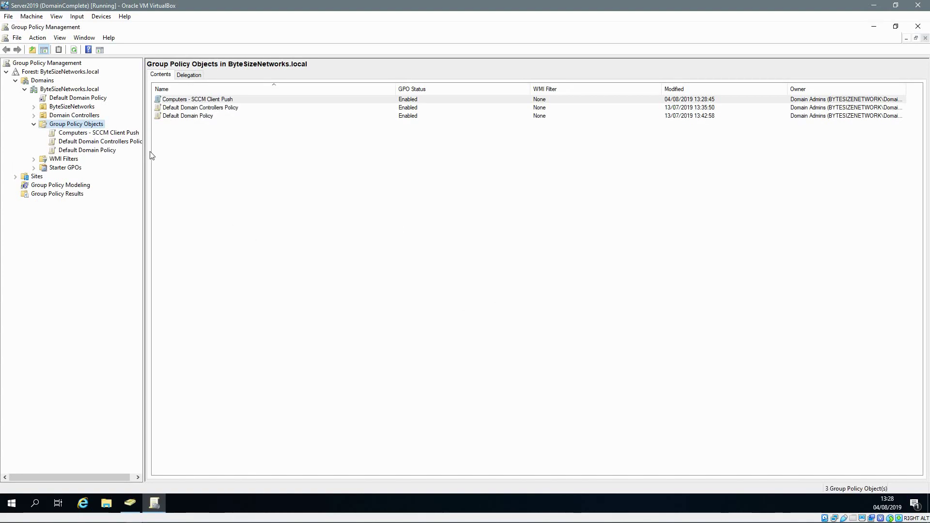
Remove Authenticated Users from the security filtering of the Computers - SCCM Client Push policy
click(114, 134)
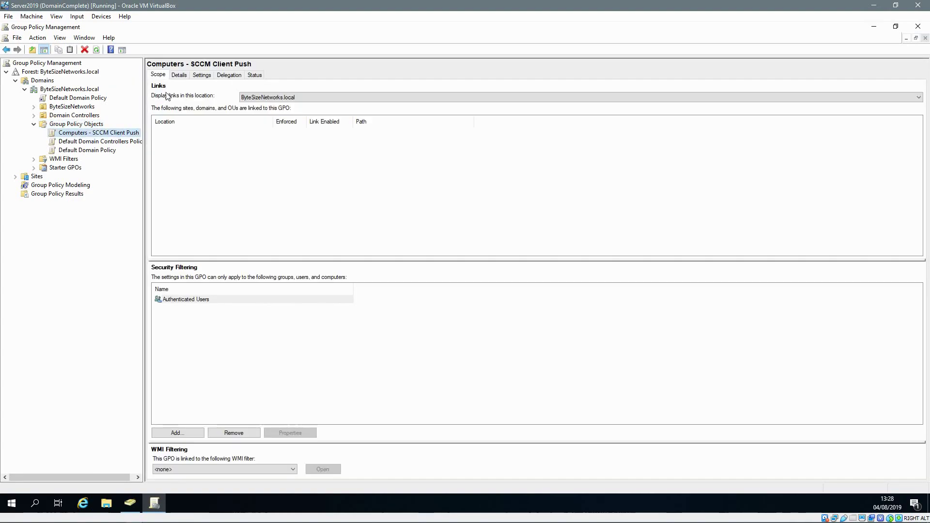
click(196, 300)
click(233, 433)
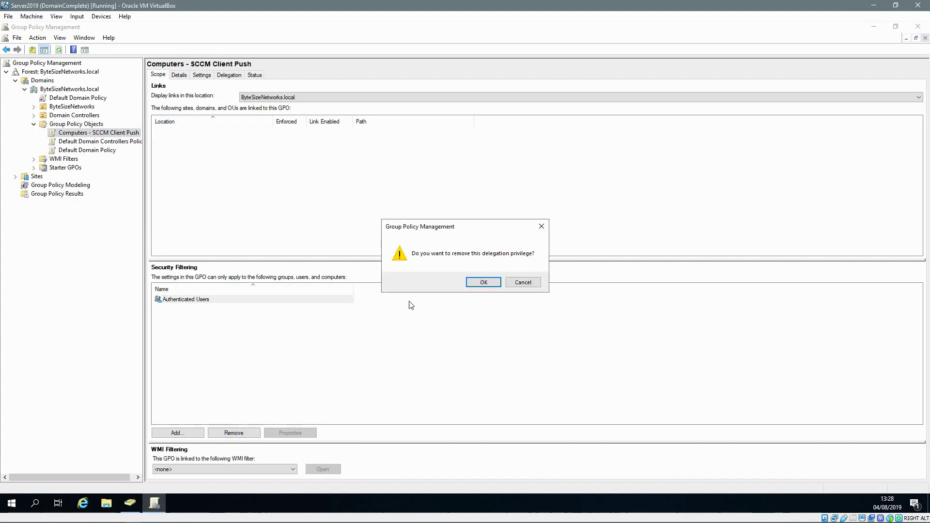
click(480, 284)
click(498, 299)
Add the domain computers group to the policy's security filtering
click(193, 433)
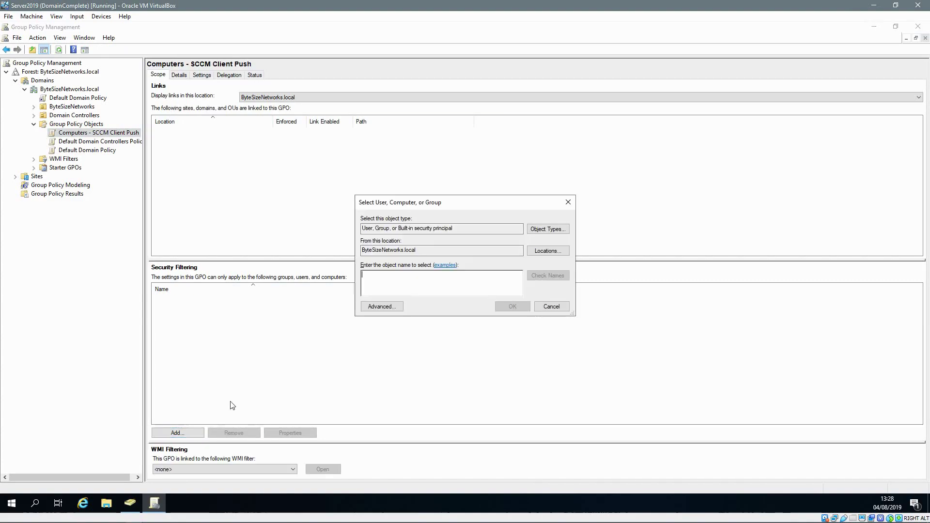
text(do)
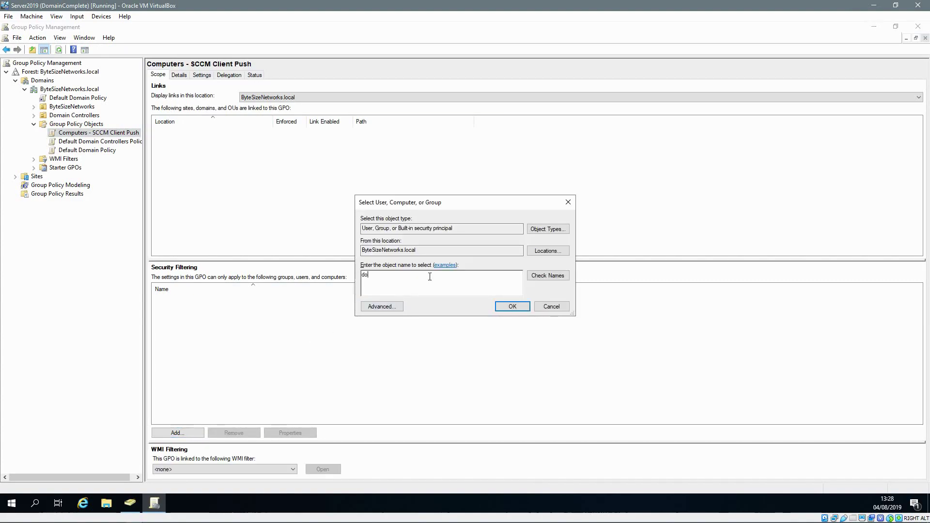
text(main computers)
key(alt+c)
click(521, 308)
Set the policy's GPO status to User configuration settings disabled
click(179, 75)
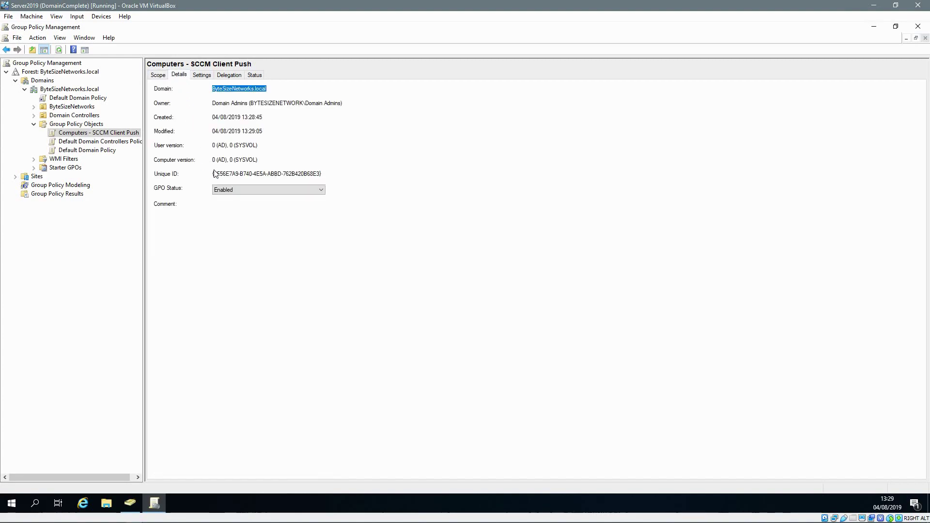
click(233, 190)
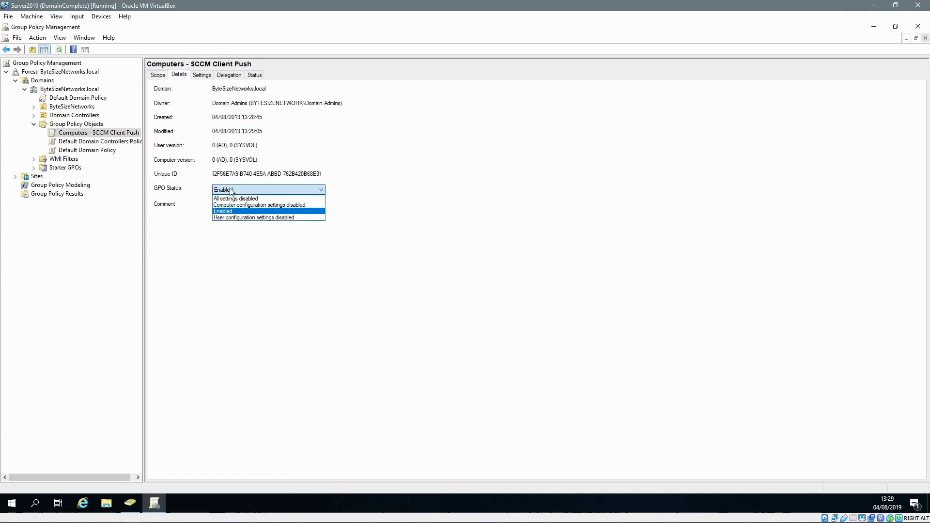
click(239, 218)
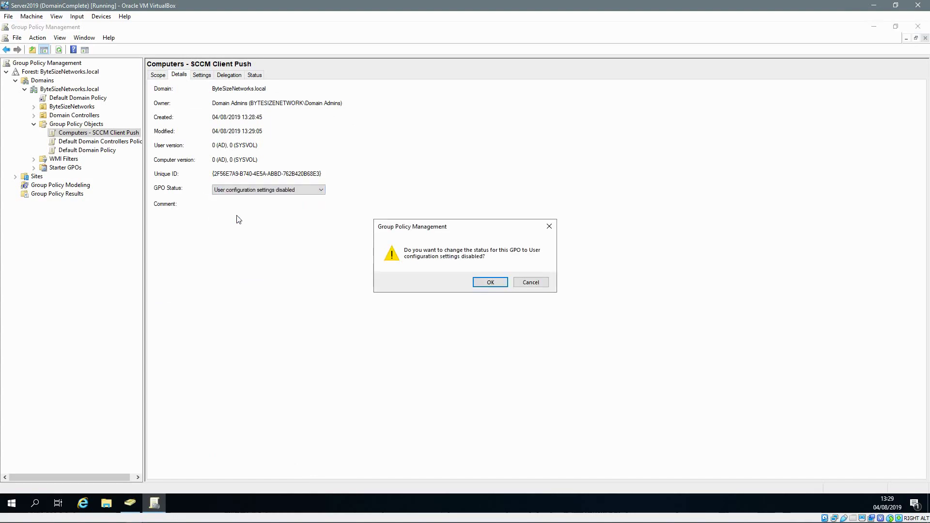
click(490, 285)
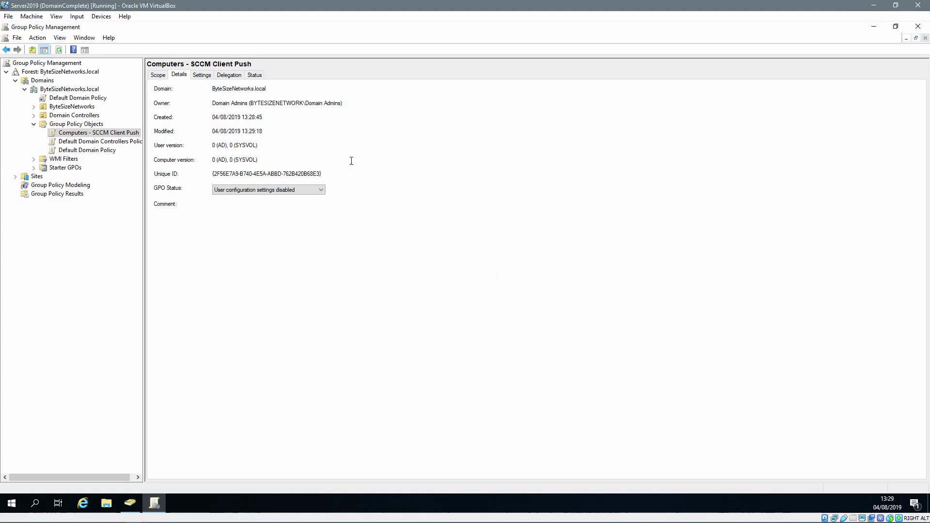
Add a three-paragraph policy comment: "Adds svc_SCCM_ClientPush to Local Administrators group. Denies Local Logon permissions for svc_SCCM_ClientPush. This is for SCCM Client Push Installation"
right_click(78, 136)
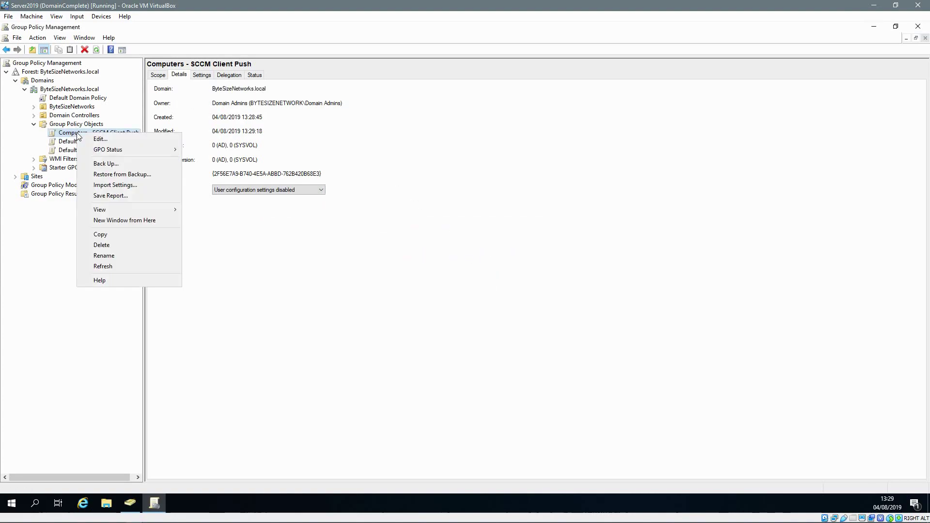
click(103, 139)
click(74, 79)
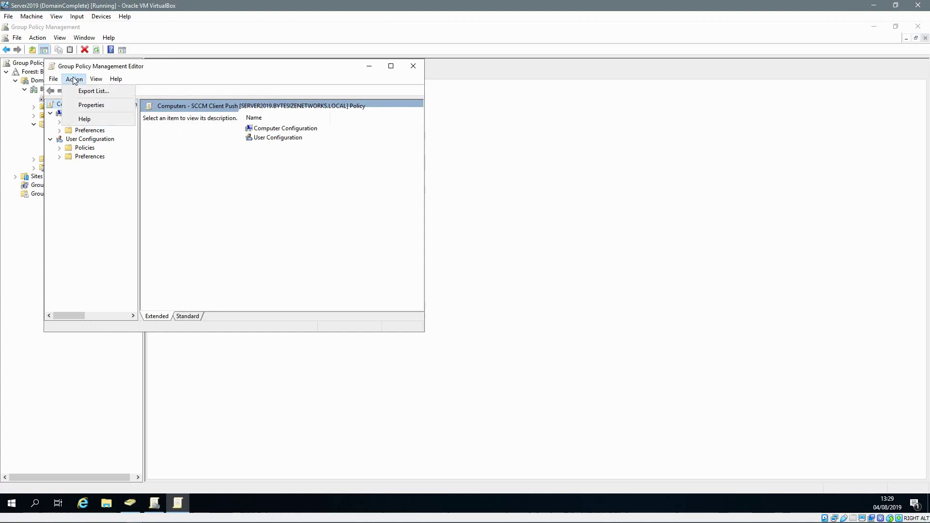
click(98, 110)
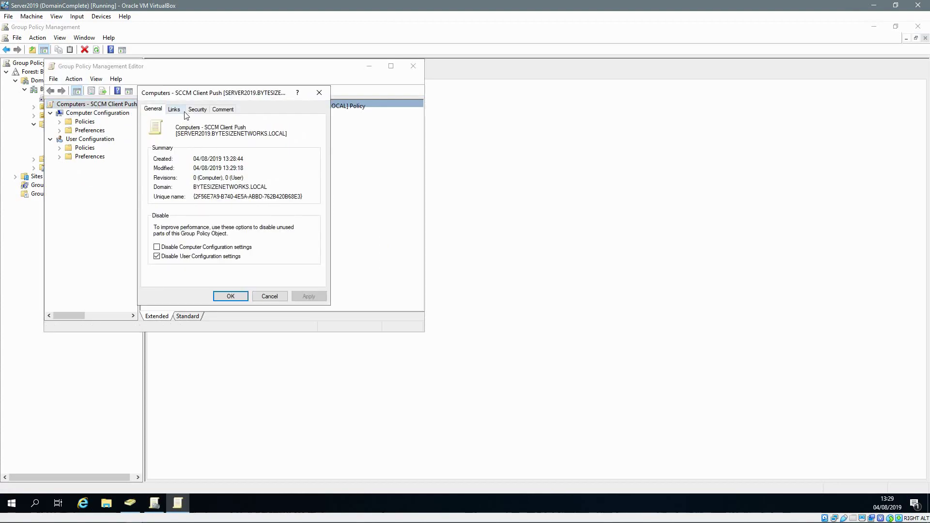
click(223, 109)
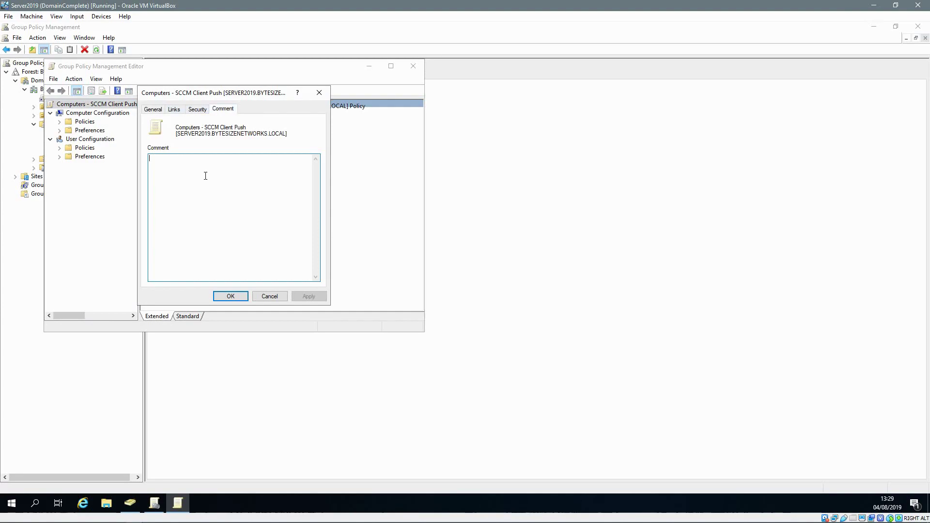
text(Adds svc_SCCM_ClientPush to Local Administrators group.)
key(Return)
key(Return)
text(Denies Local Logon permissions for svc_SCCM_ClientPush.)
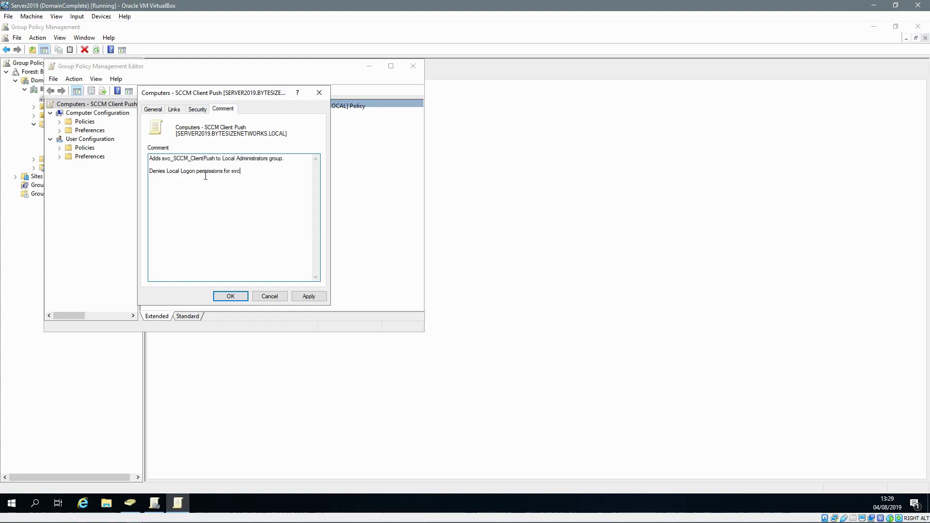
key(Return)
key(Return)
text(This is for SCCM Client Push Installation)
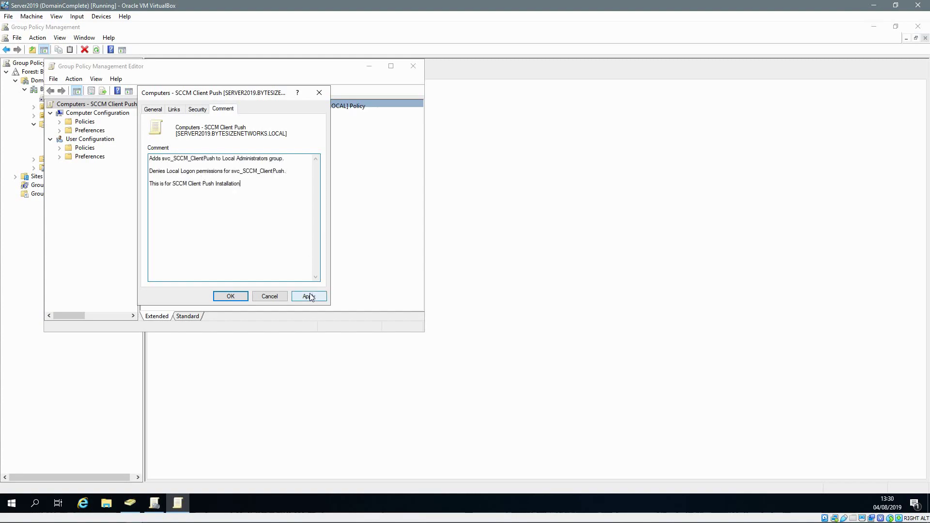
click(309, 296)
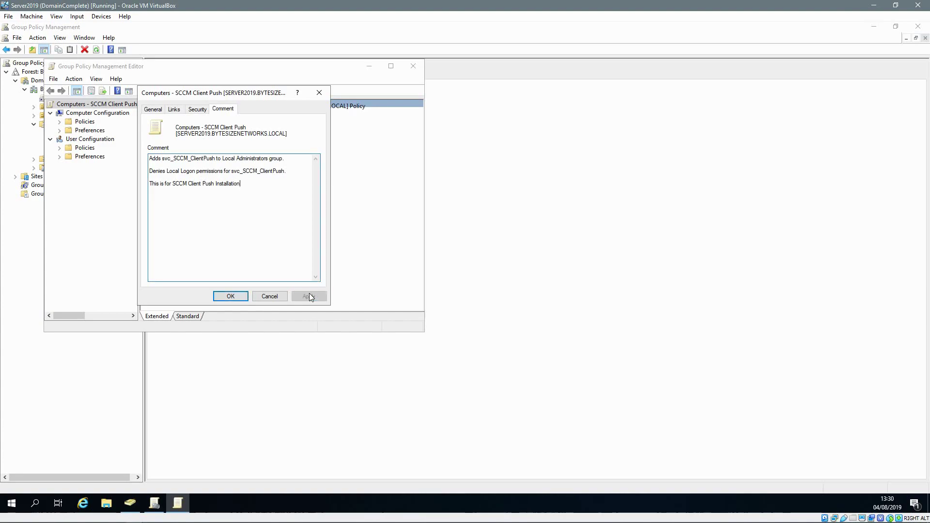
click(230, 297)
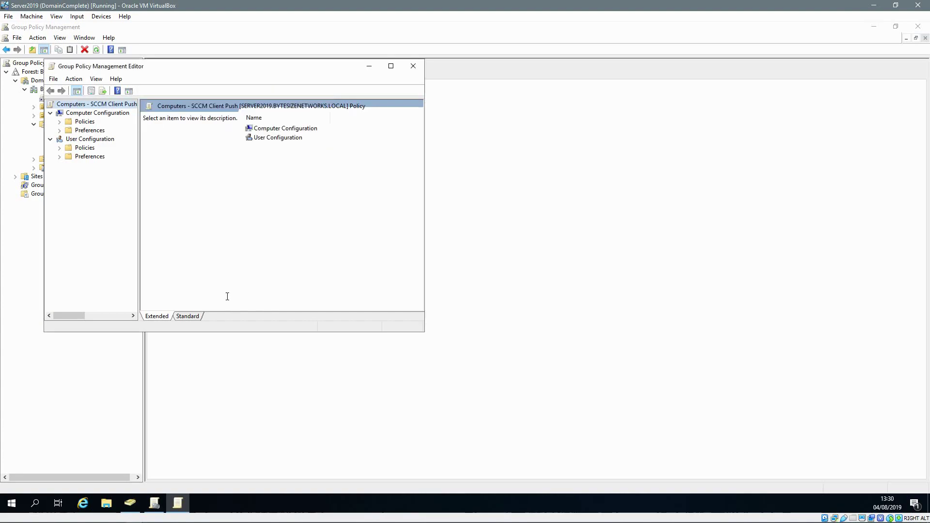
Add a restricted group named "SCCM Client Push" under the policy's computer security settings
click(396, 71)
drag(94, 167, 153, 178)
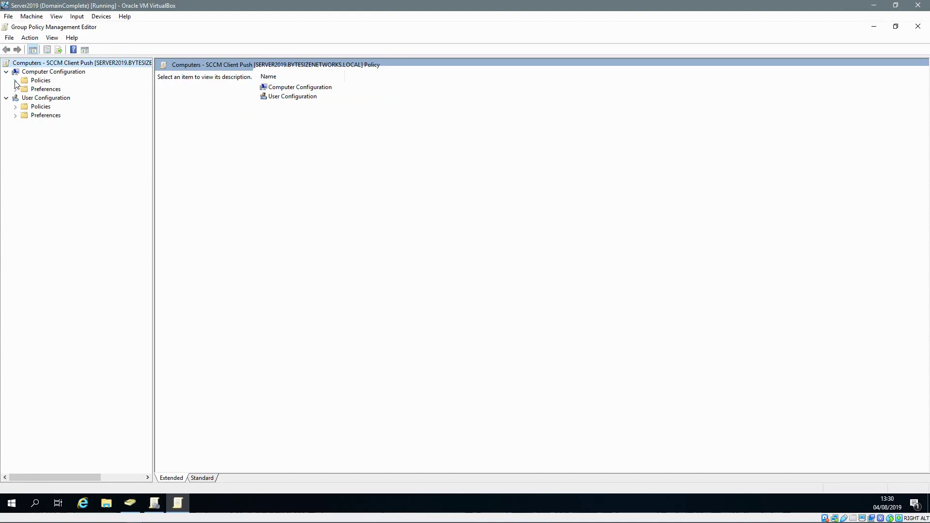
click(15, 81)
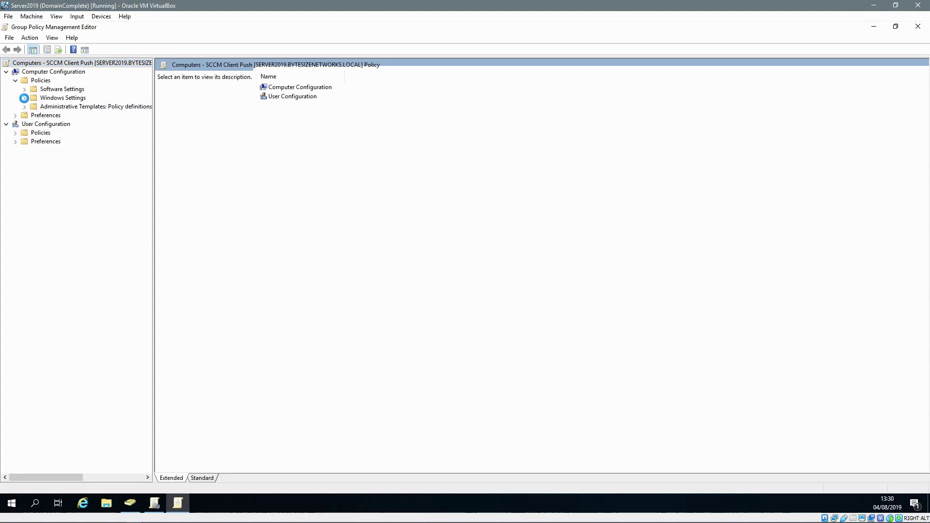
click(25, 99)
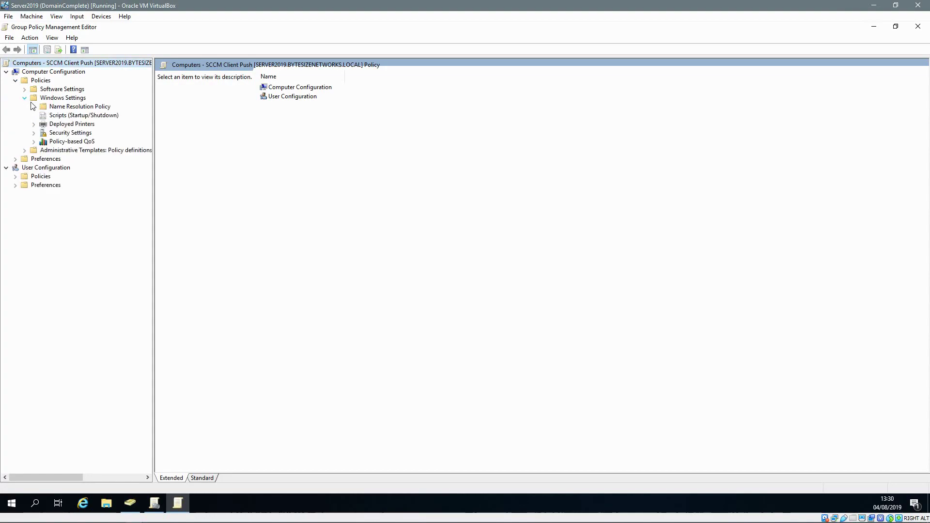
click(34, 133)
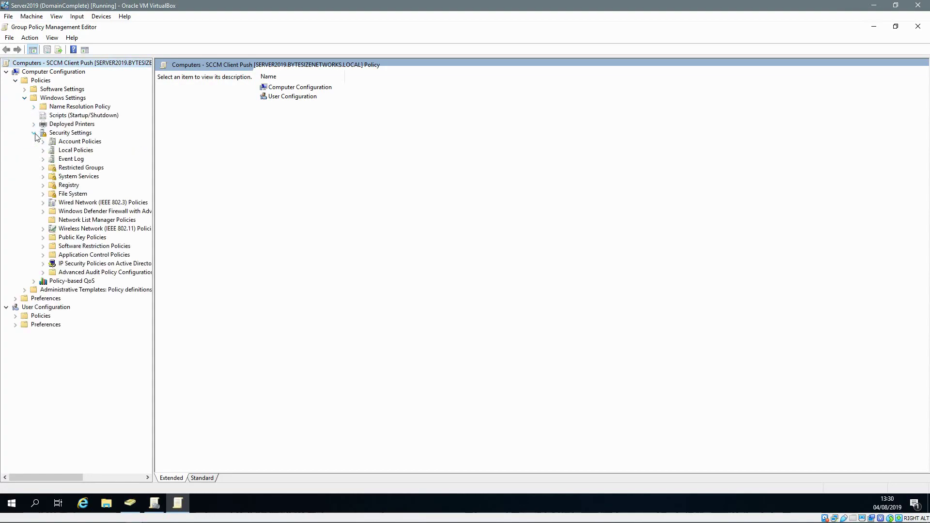
click(52, 169)
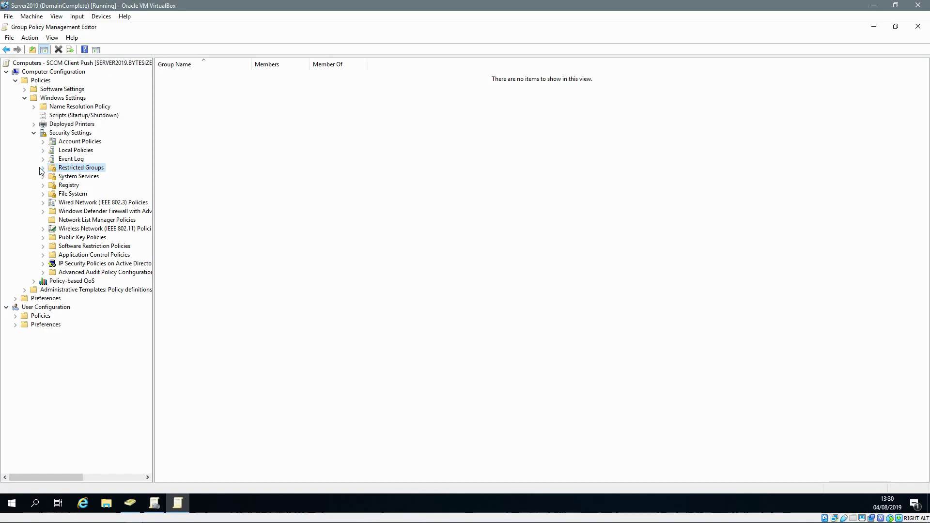
right_click(275, 126)
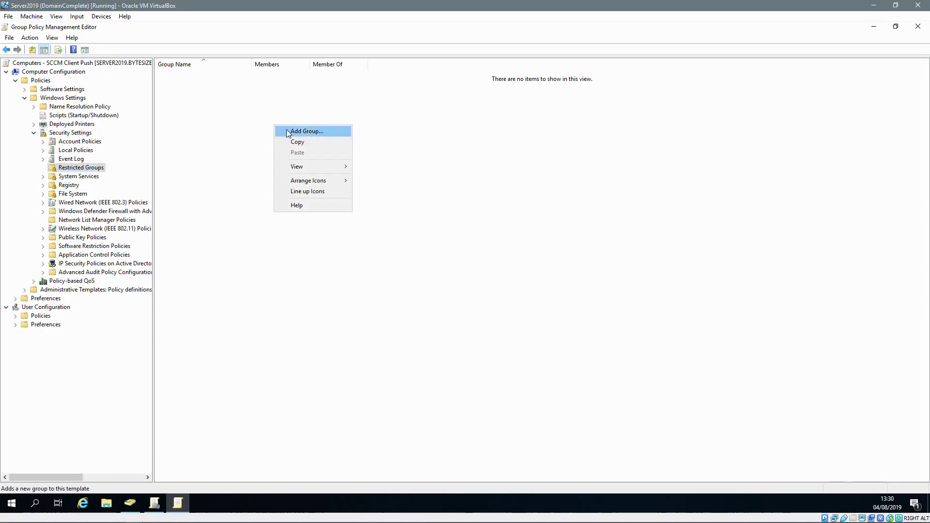
click(294, 133)
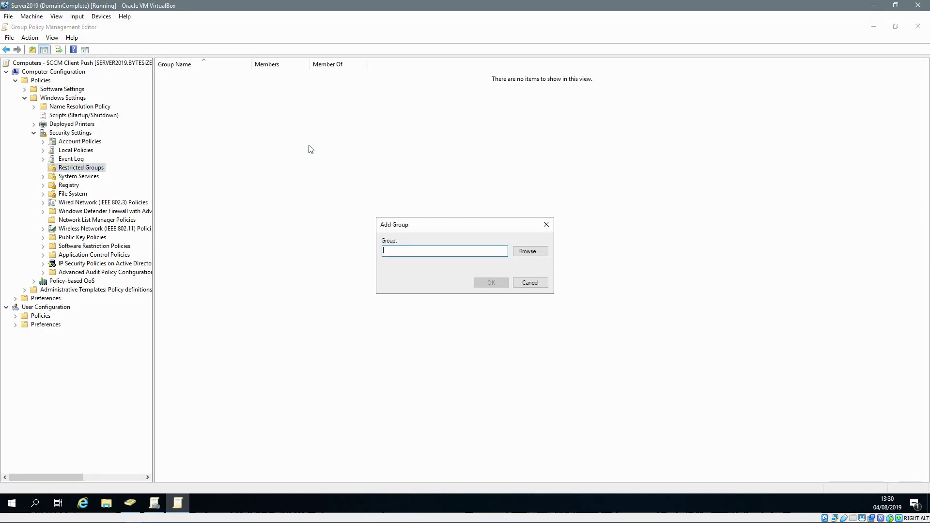
text(SCCM Client Push)
click(481, 283)
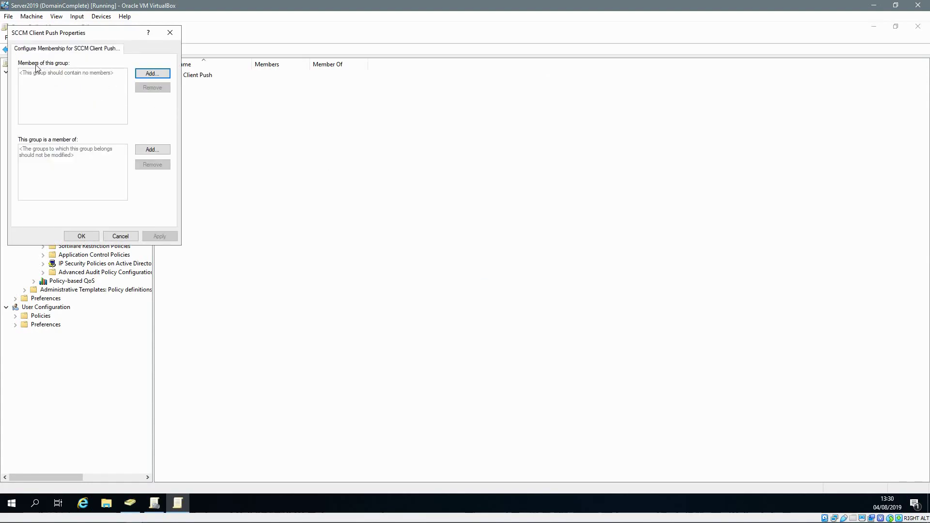
Add the svc_SCCM_ClientPush account as a member of the SCCM Client Push restricted group
click(148, 75)
click(157, 131)
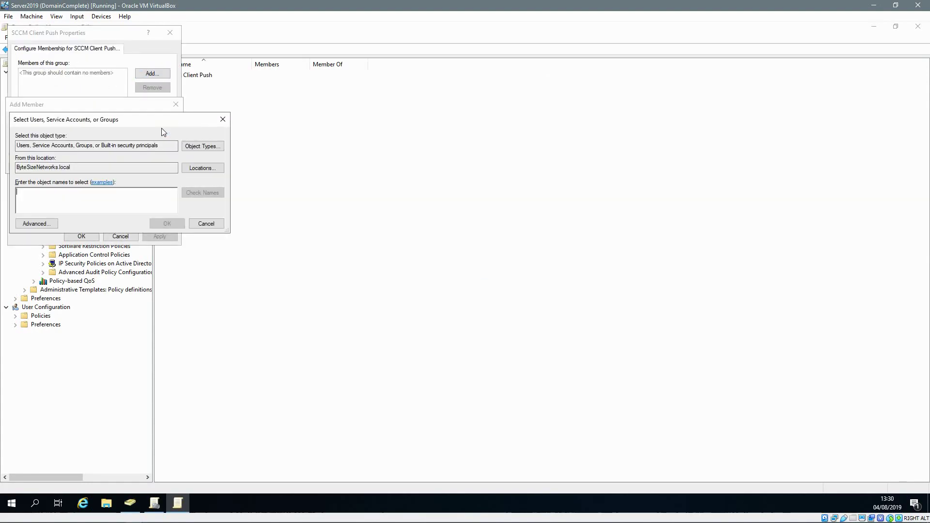
text(svc_sc)
key(ctrl+k)
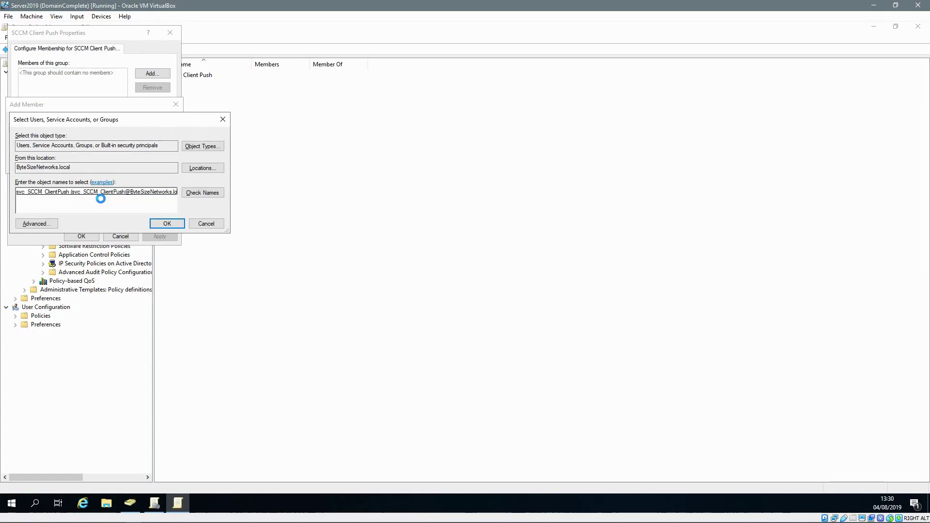
click(156, 223)
click(121, 162)
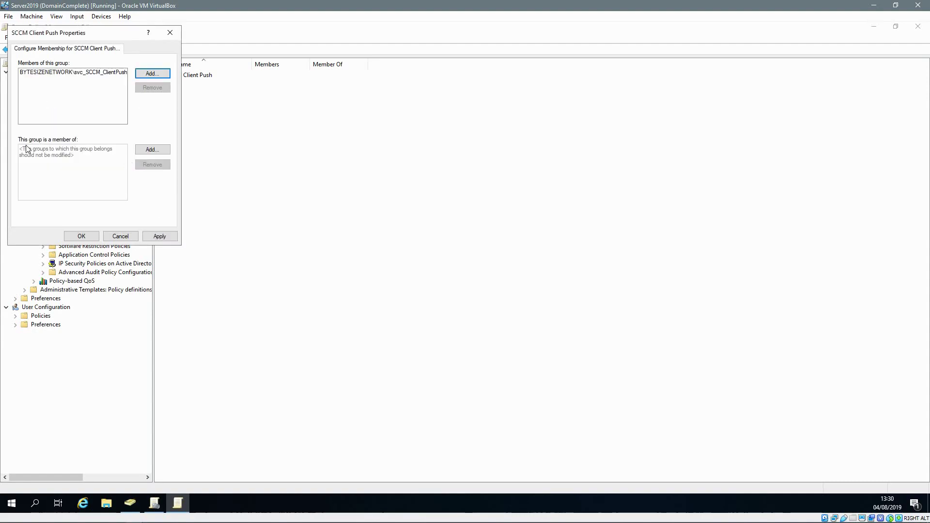
Make the SCCM Client Push restricted group a member of Administrators and apply the membership settings
click(145, 150)
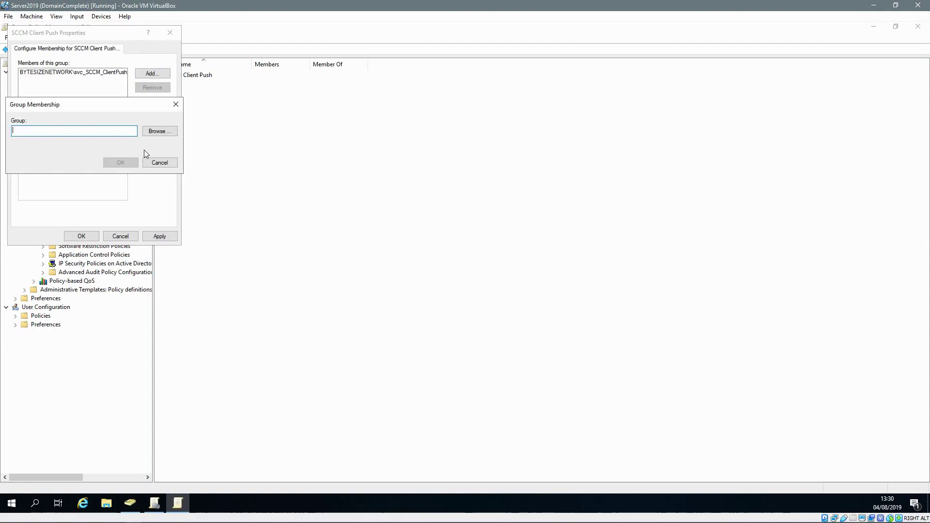
click(151, 132)
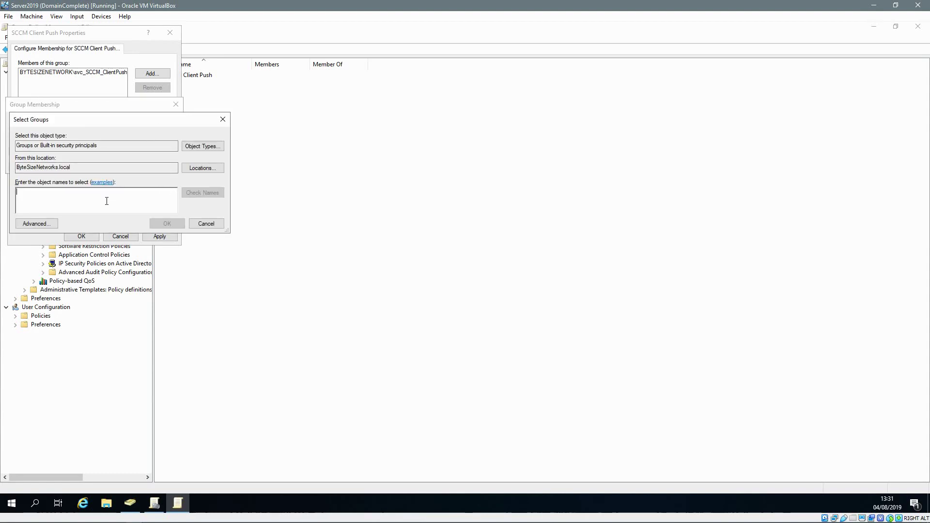
text(administrators)
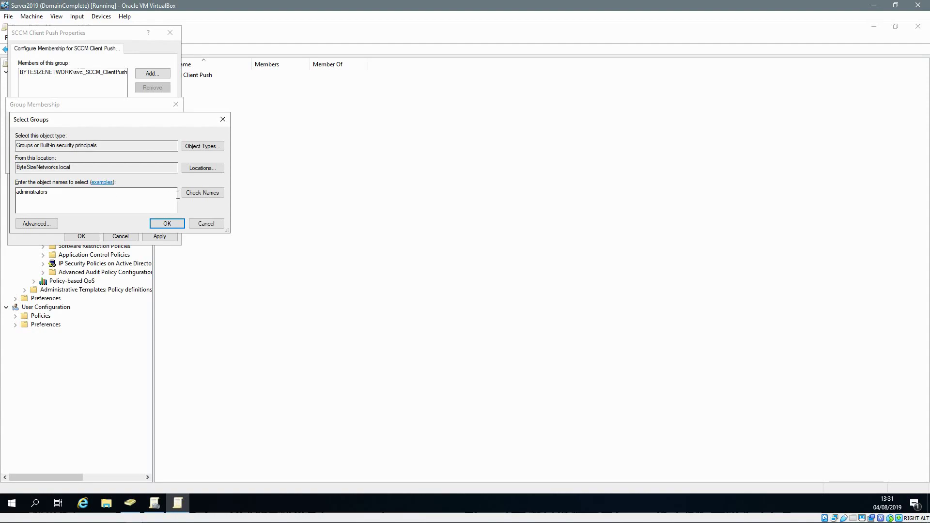
click(202, 192)
click(166, 227)
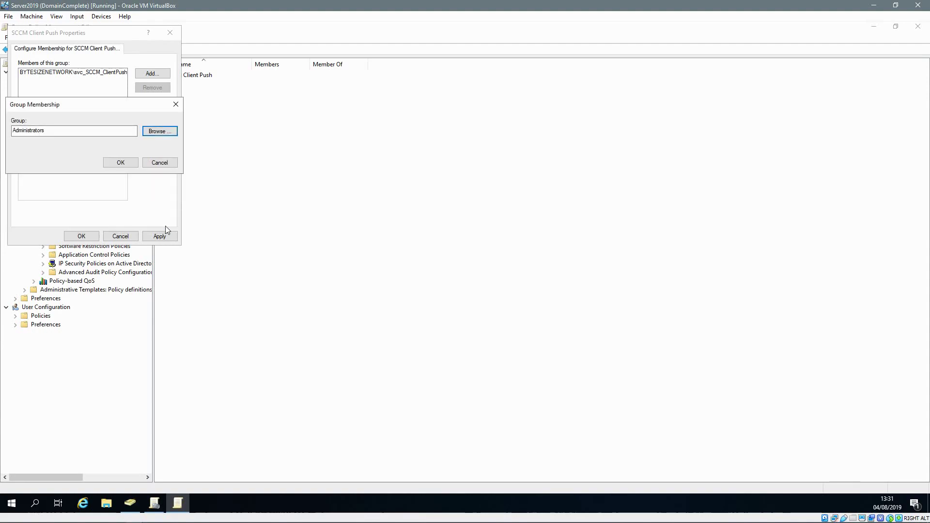
click(121, 163)
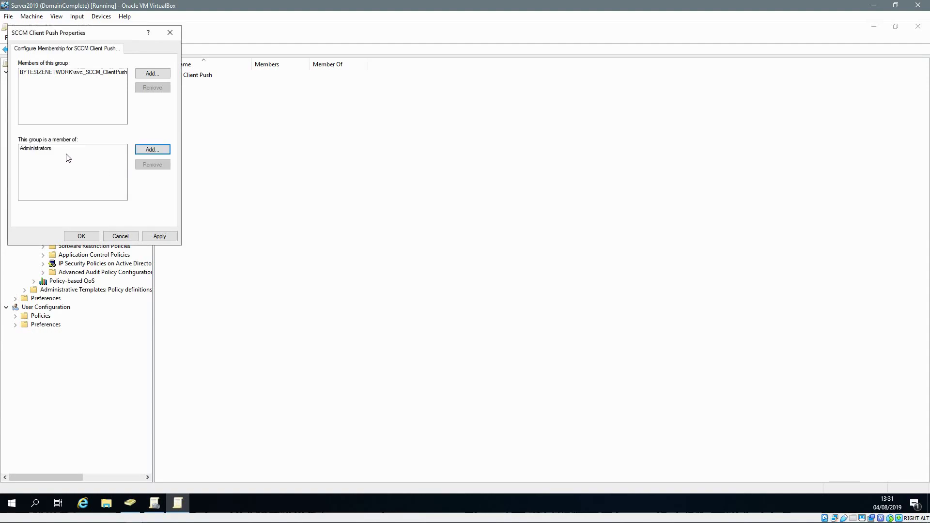
click(162, 238)
click(82, 236)
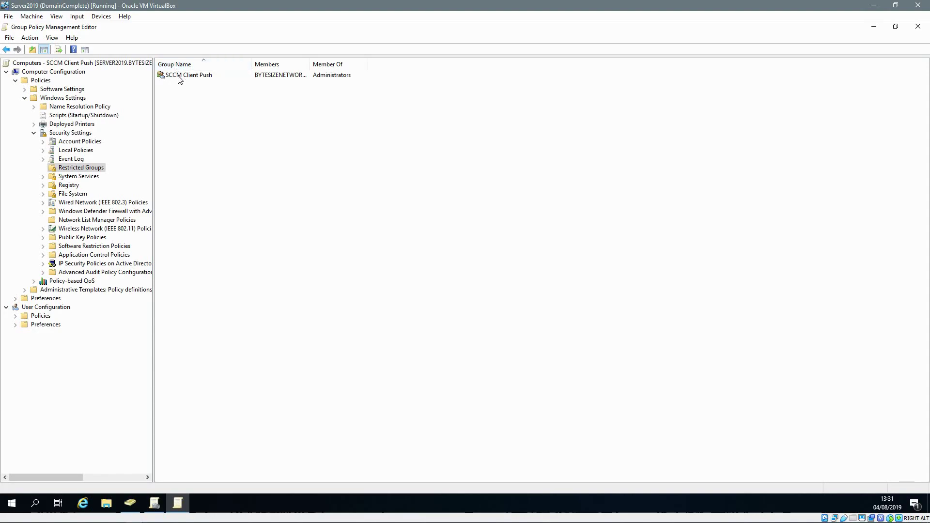
Define the Deny log on locally user right for svc_SCCM_ClientPush and close the policy editor
click(43, 151)
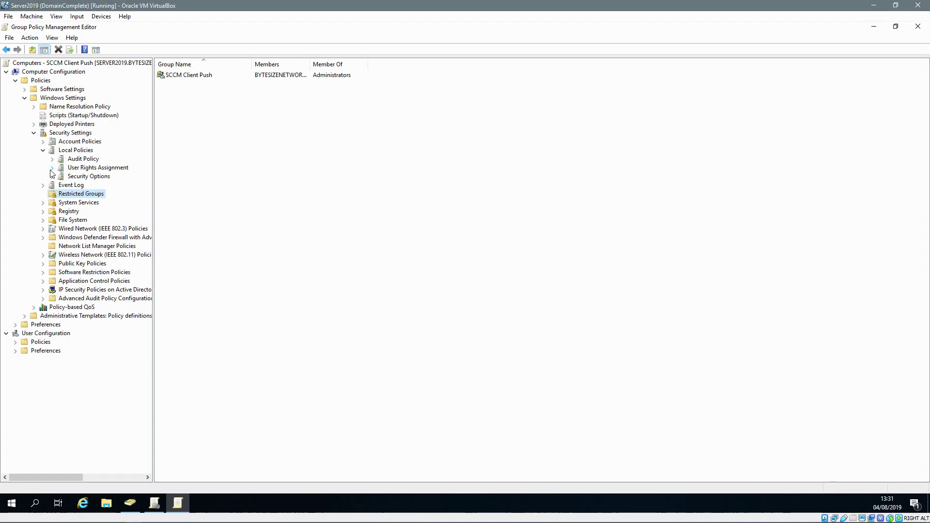
click(72, 168)
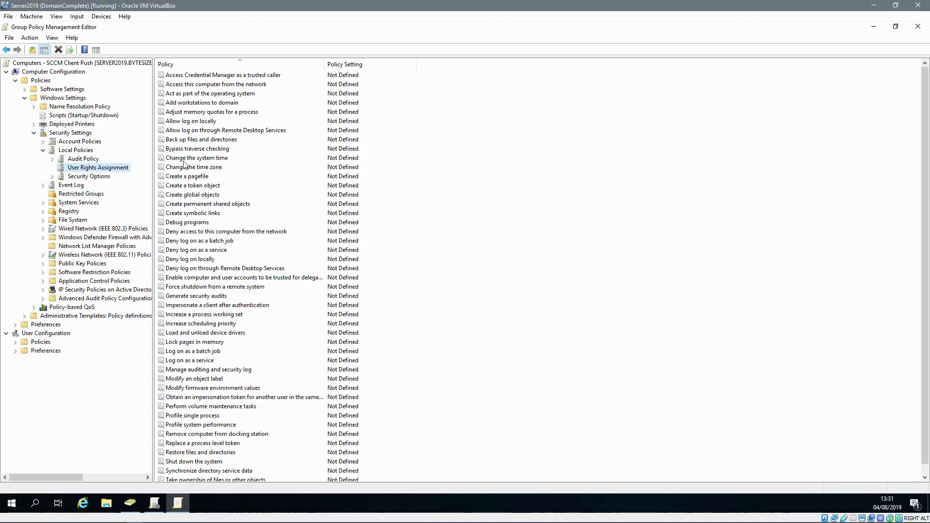
double_click(196, 260)
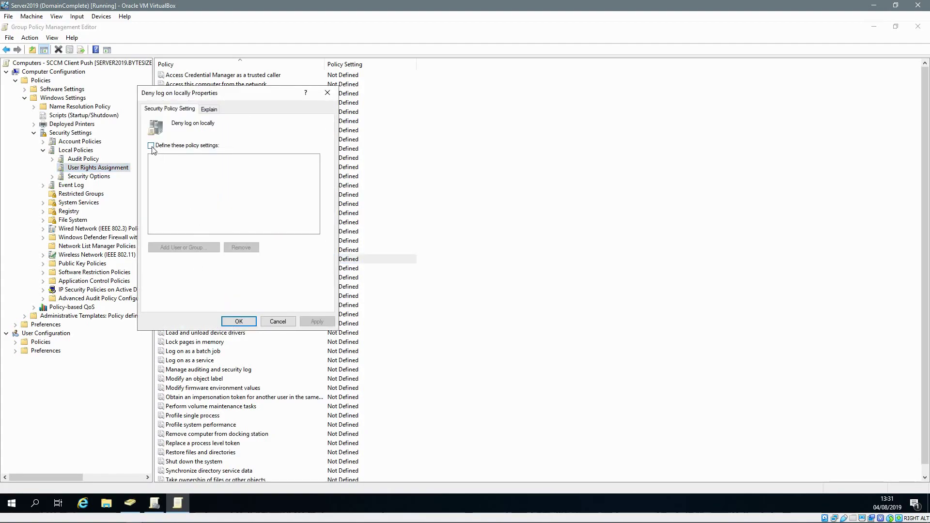
click(151, 146)
click(188, 248)
click(297, 206)
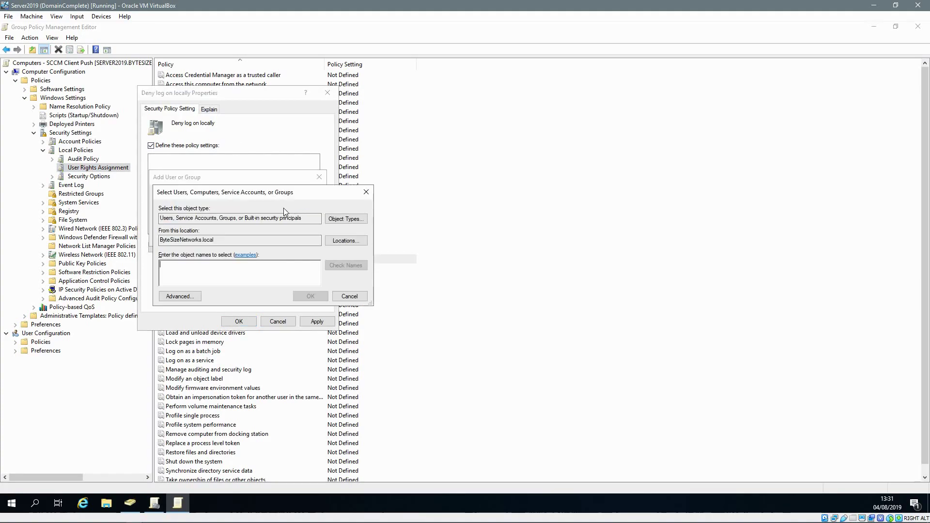
text(svc)
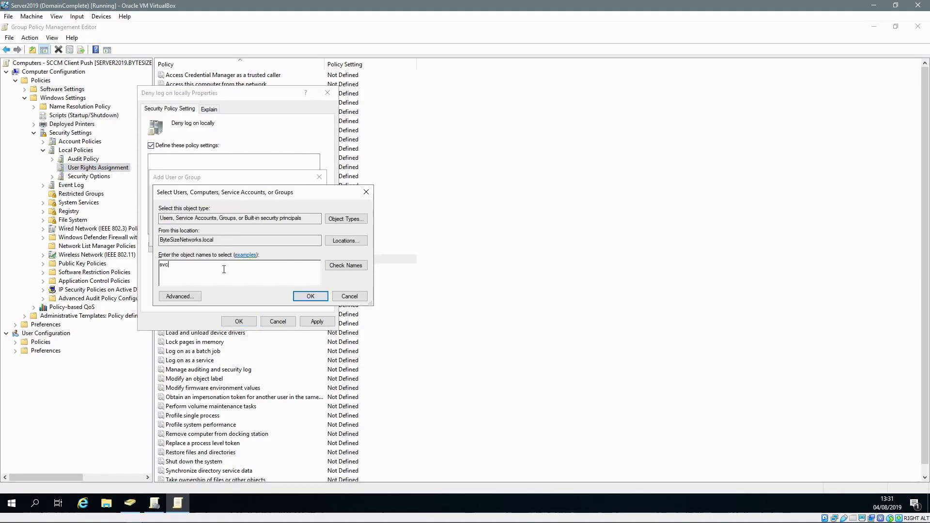
key(alt+c)
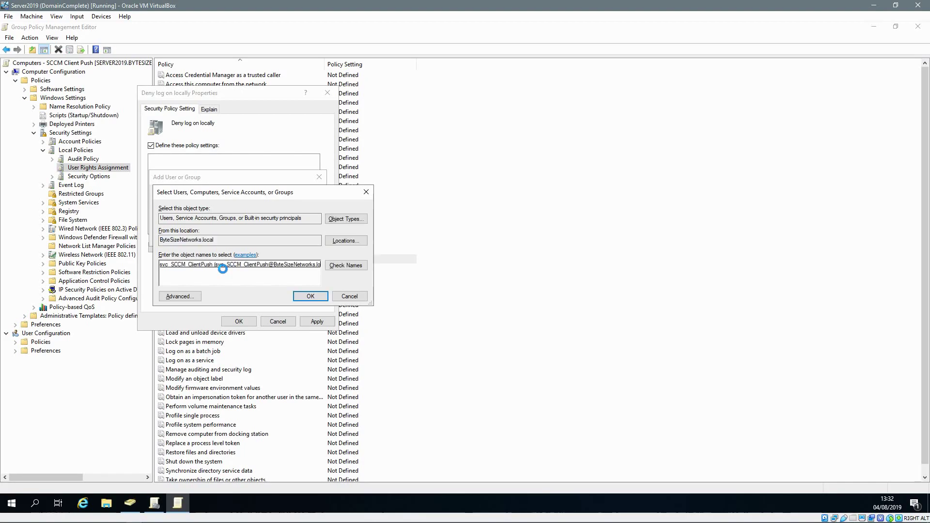
click(309, 296)
click(273, 236)
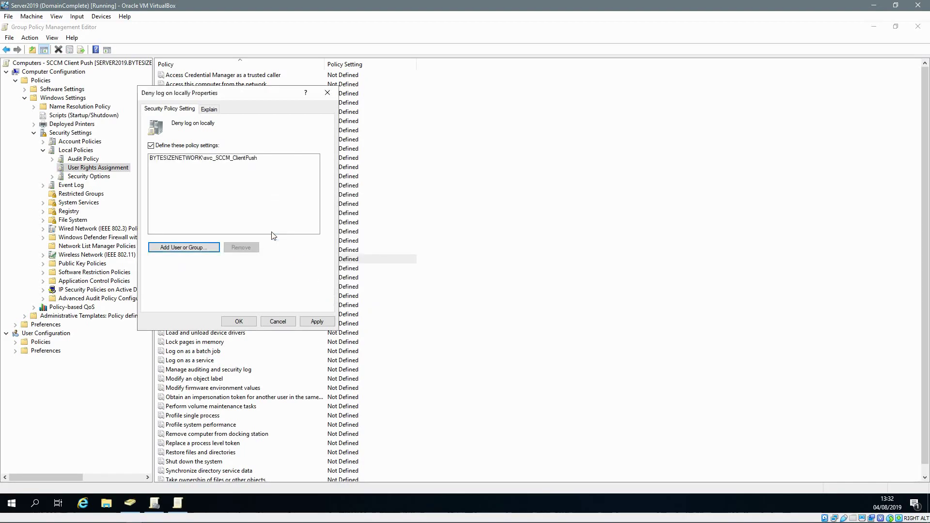
click(318, 321)
click(235, 322)
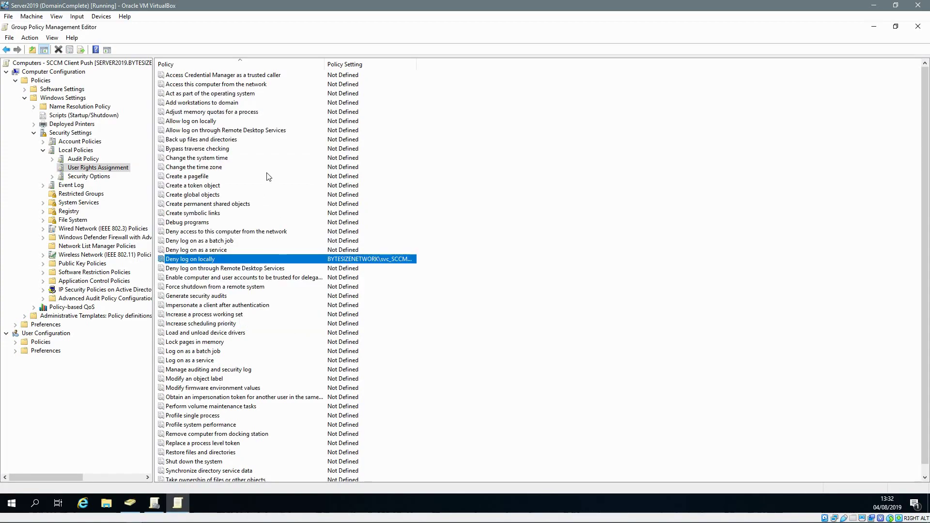
click(919, 29)
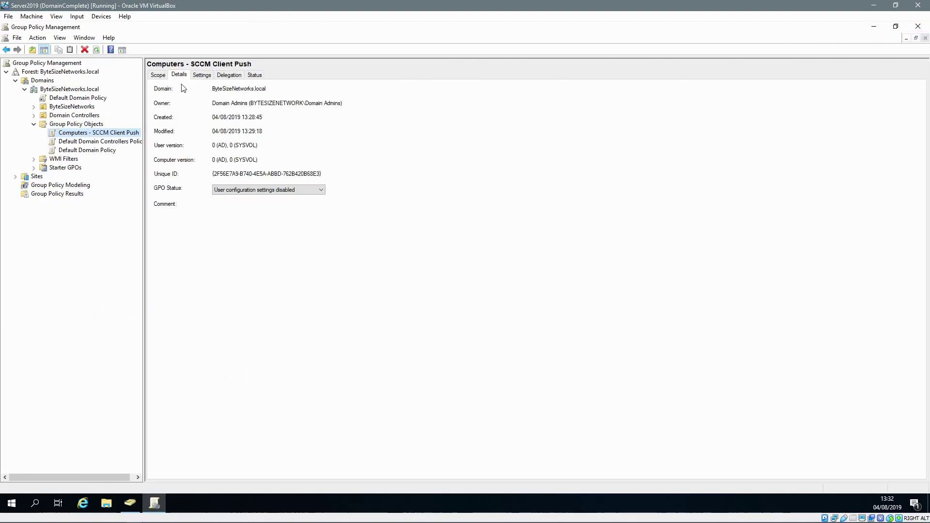
Link the existing Computers - SCCM Client Push GPO to the Computers OU under ByteSizeNetworks
click(33, 107)
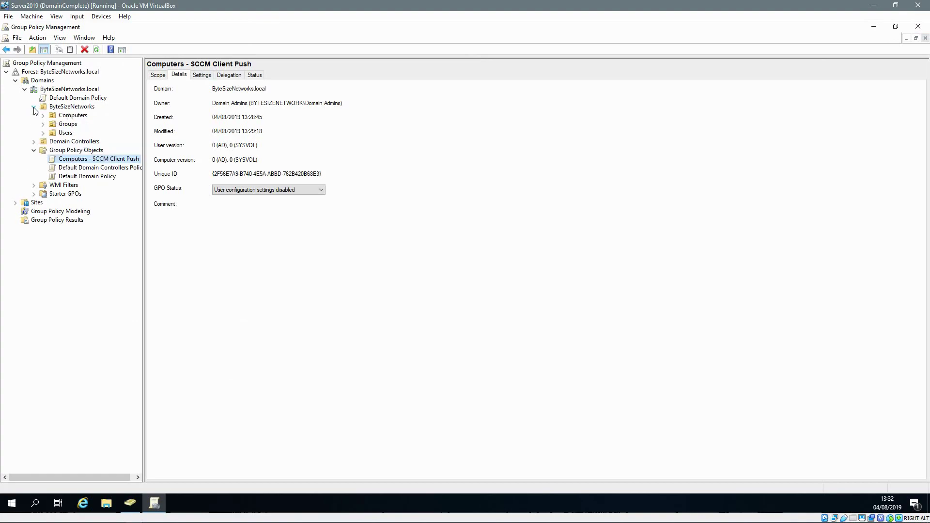
click(42, 115)
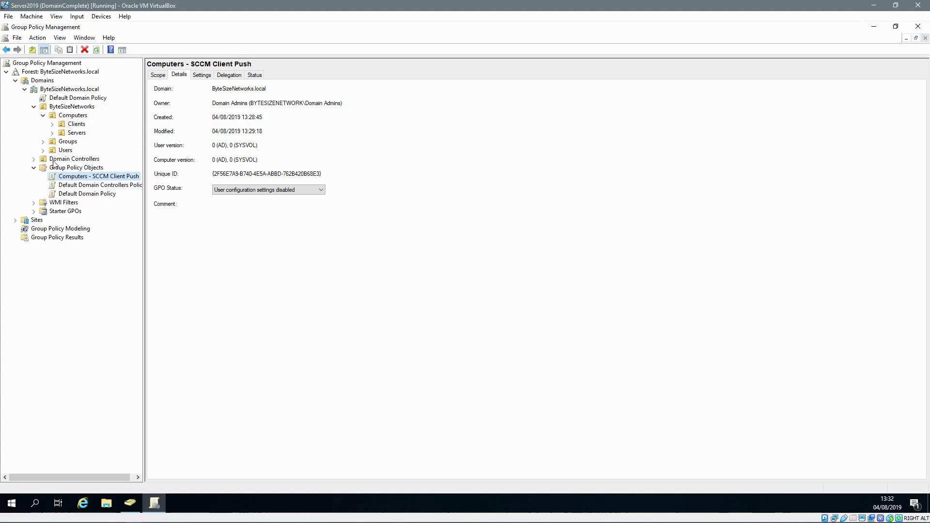
right_click(64, 118)
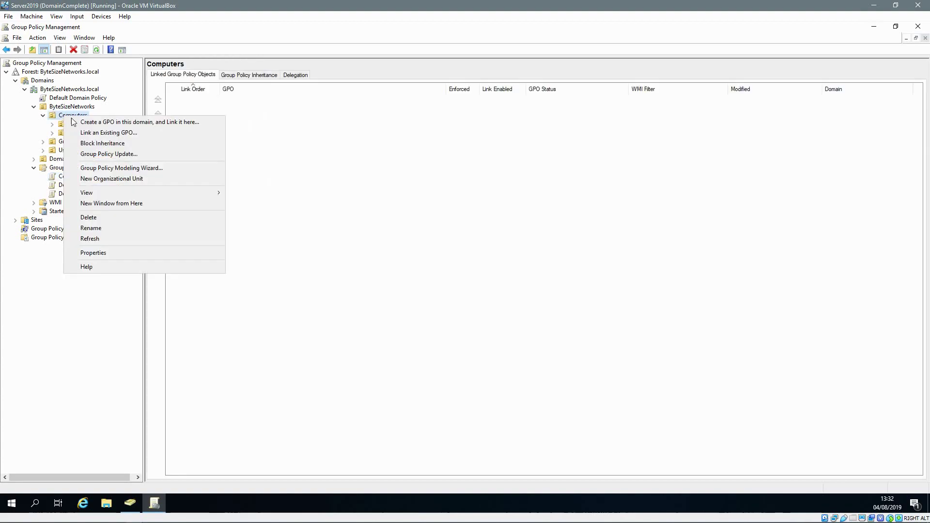
click(94, 131)
click(411, 235)
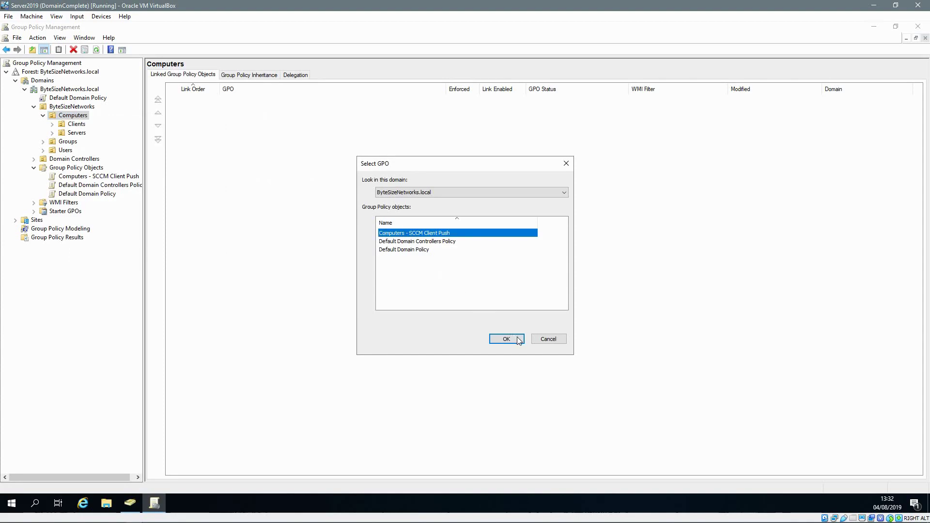
click(517, 342)
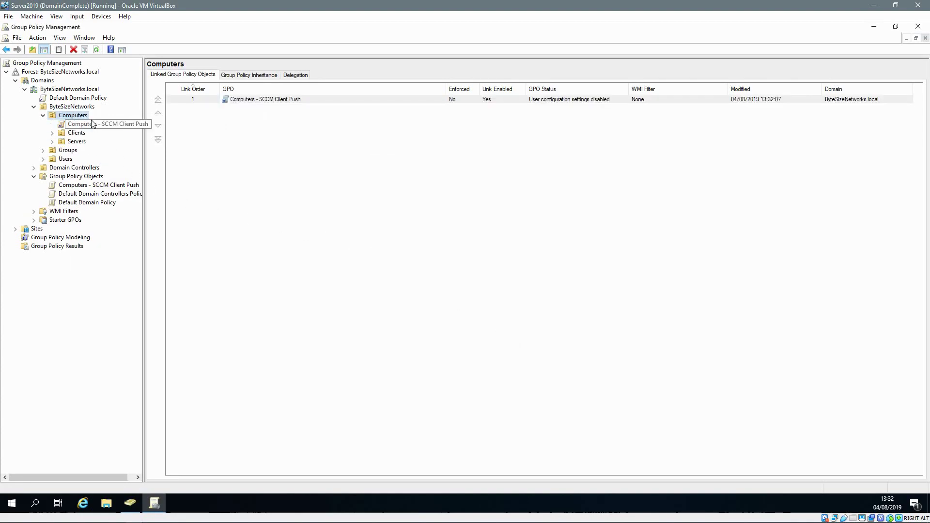
Link the existing Computers - SCCM Client Push GPO to the Domain Controllers OU and close Group Policy Management
right_click(62, 168)
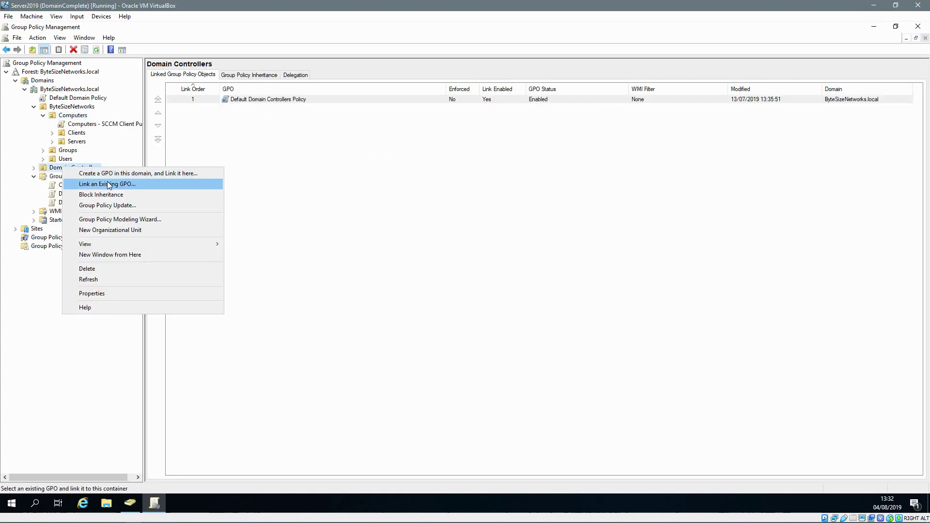
click(106, 182)
click(391, 234)
click(506, 338)
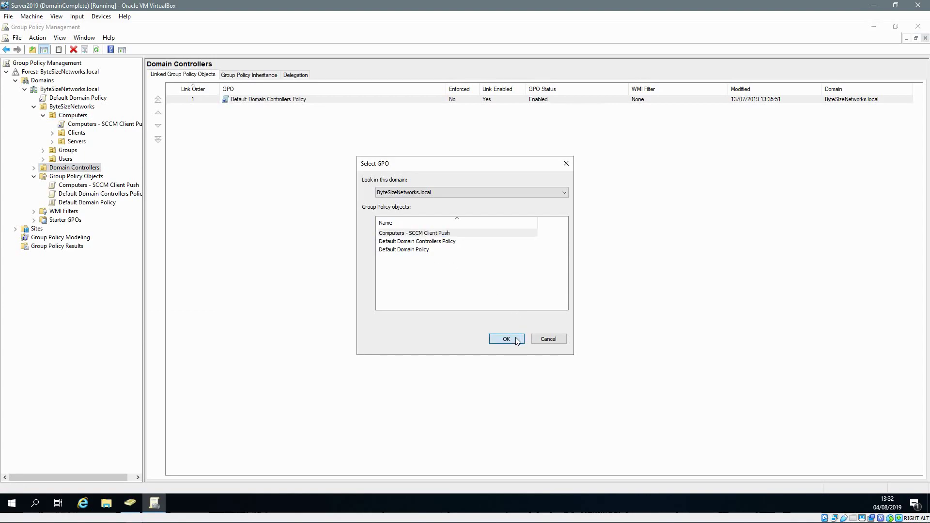
click(34, 167)
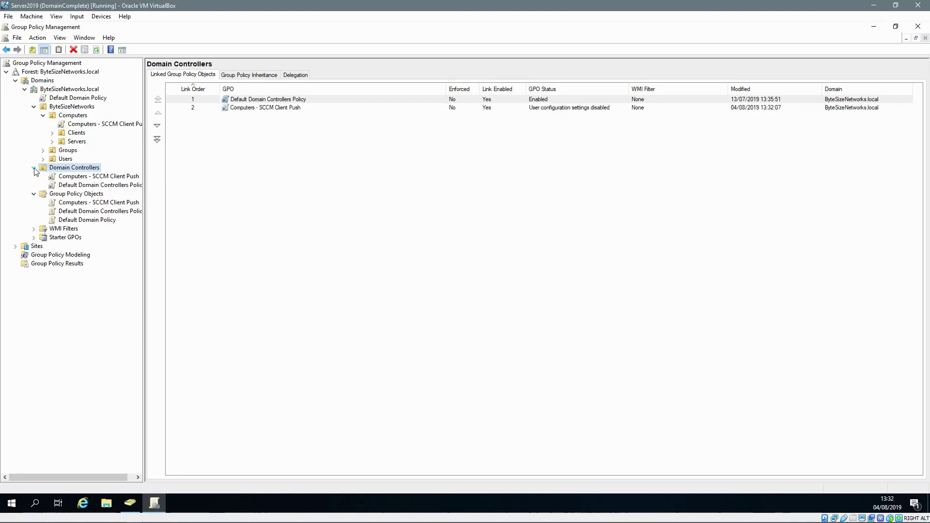
click(919, 27)
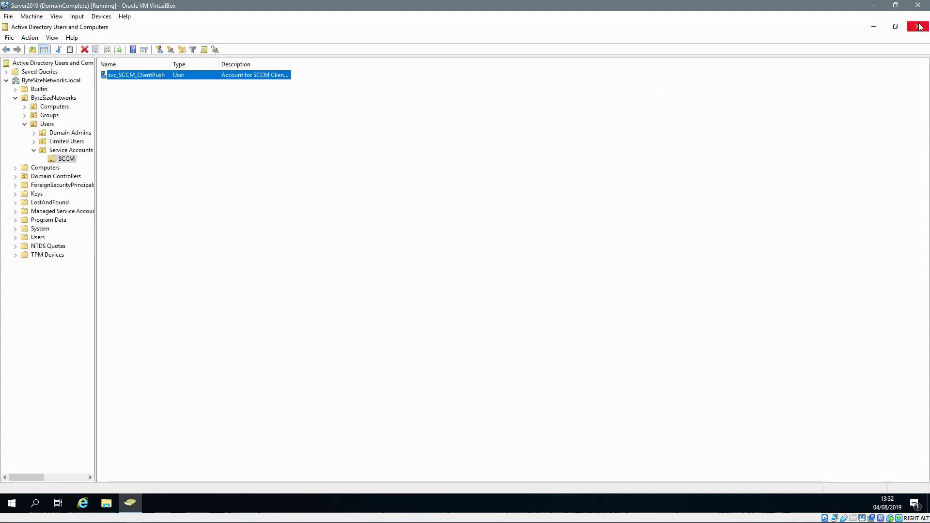
Search the ByteSizeNetworks.local domain for "administrators" and check the members of the Administrators group
click(33, 80)
right_click(33, 80)
click(57, 97)
text(administrators)
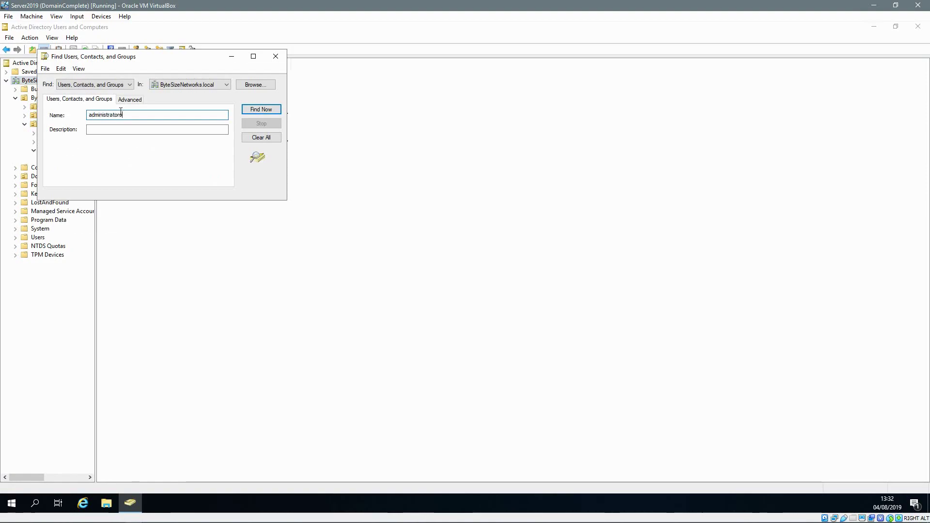
key(Return)
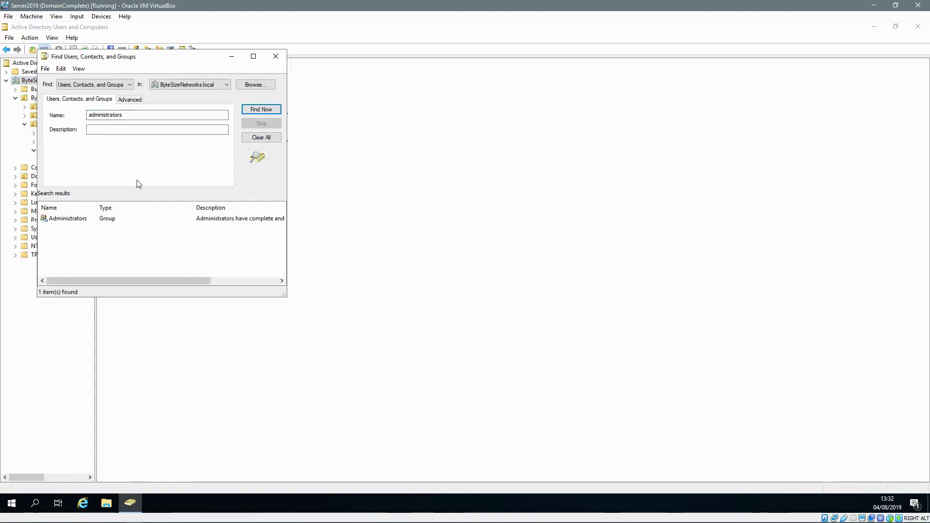
double_click(99, 219)
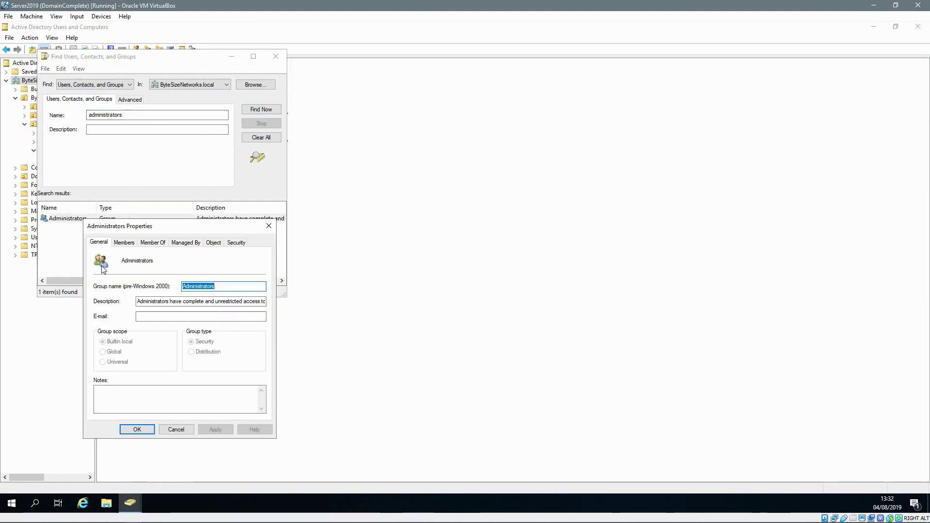
click(124, 243)
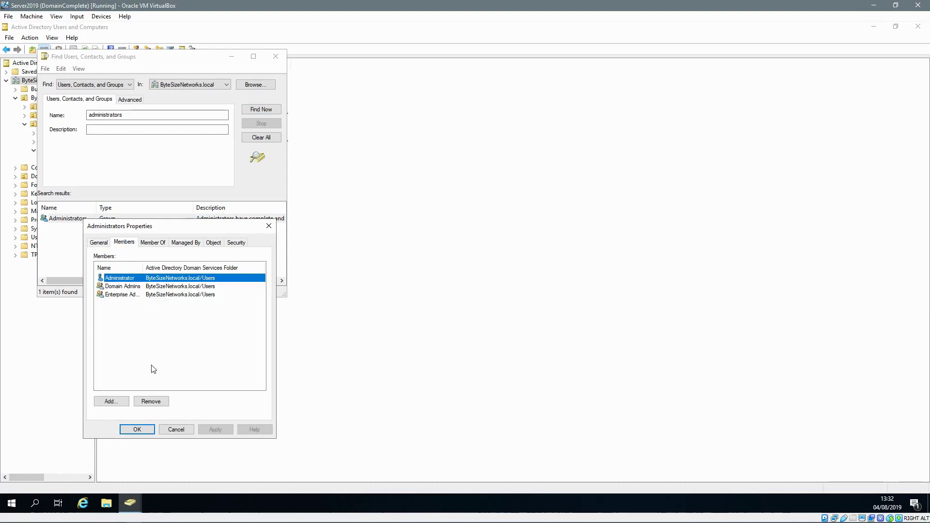
click(180, 432)
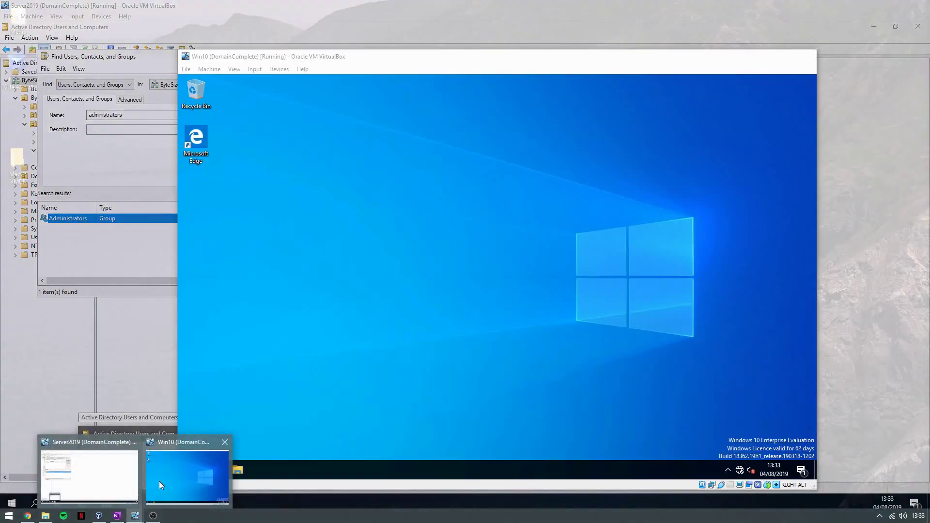
Switch to the Win10 virtual machine and force a policy refresh by running gpupdate /force
click(158, 481)
key(super+r)
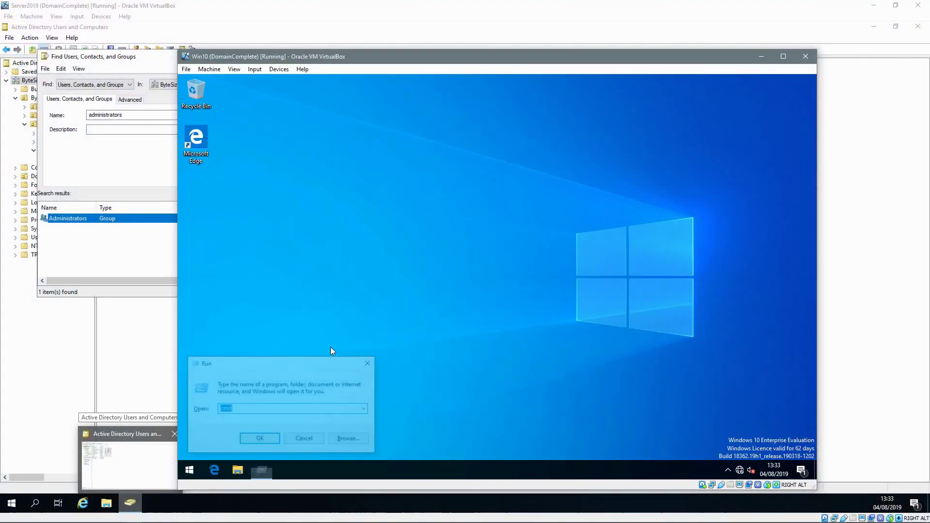
text(gpupdate /forc)
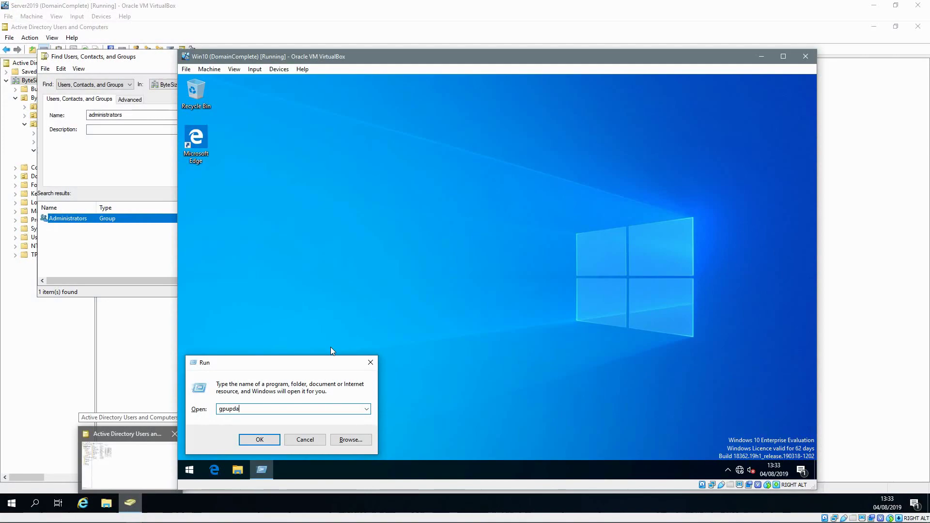
text(e)
key(Return)
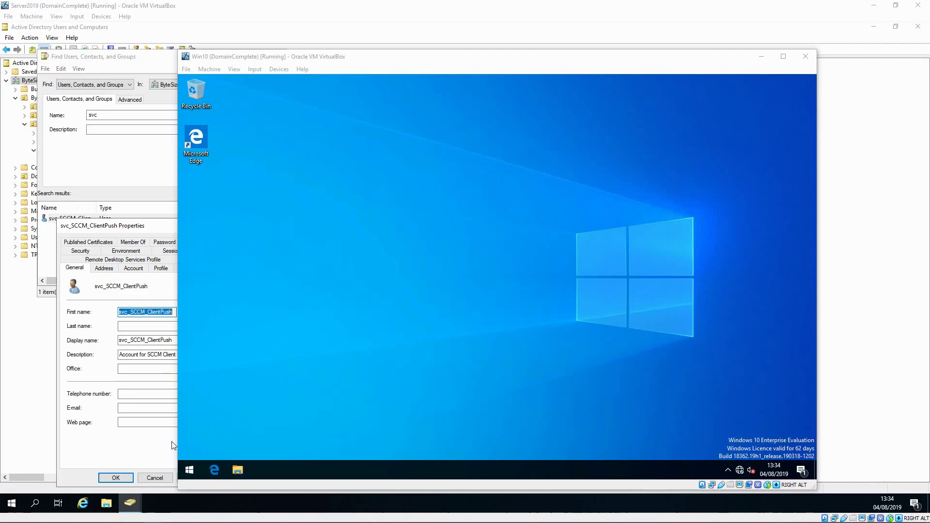
Check the members of the local Administrators group in the Windows 10 client's Computer Management
right_click(189, 469)
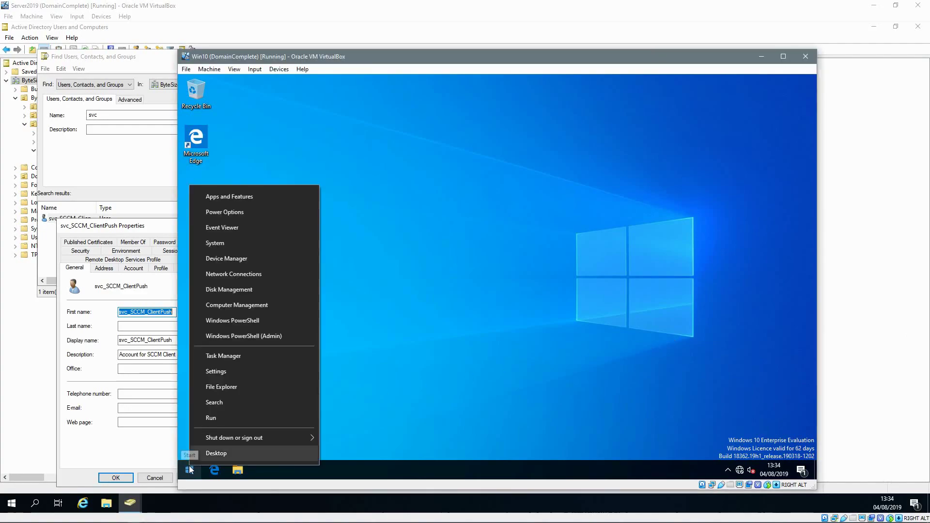
click(236, 307)
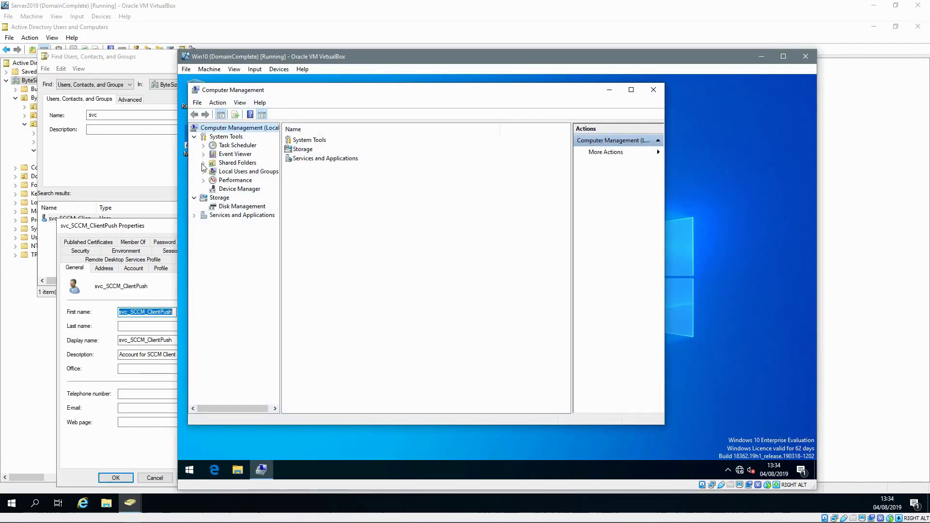
click(203, 172)
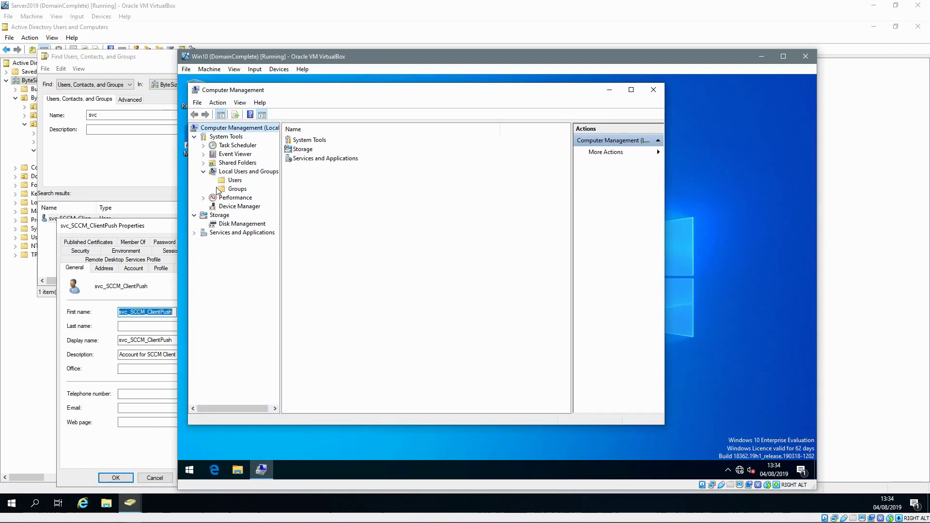
click(231, 189)
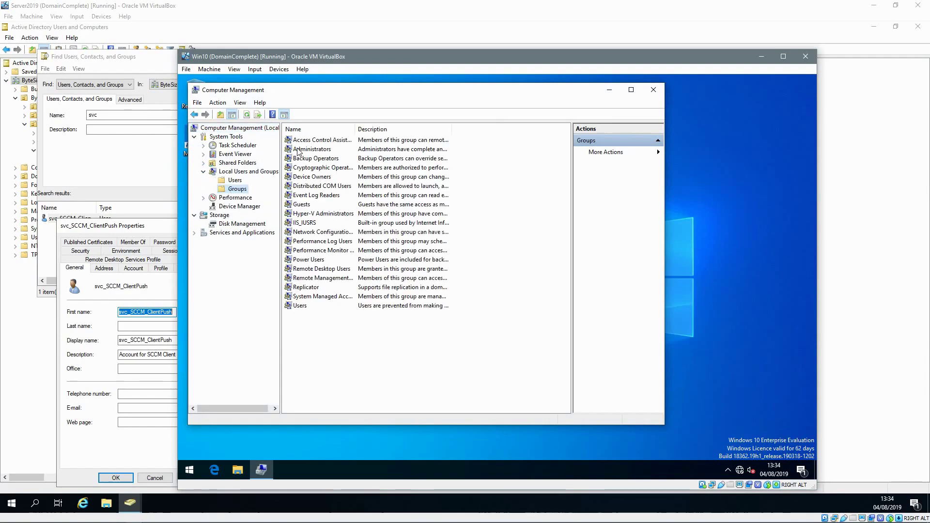
double_click(297, 150)
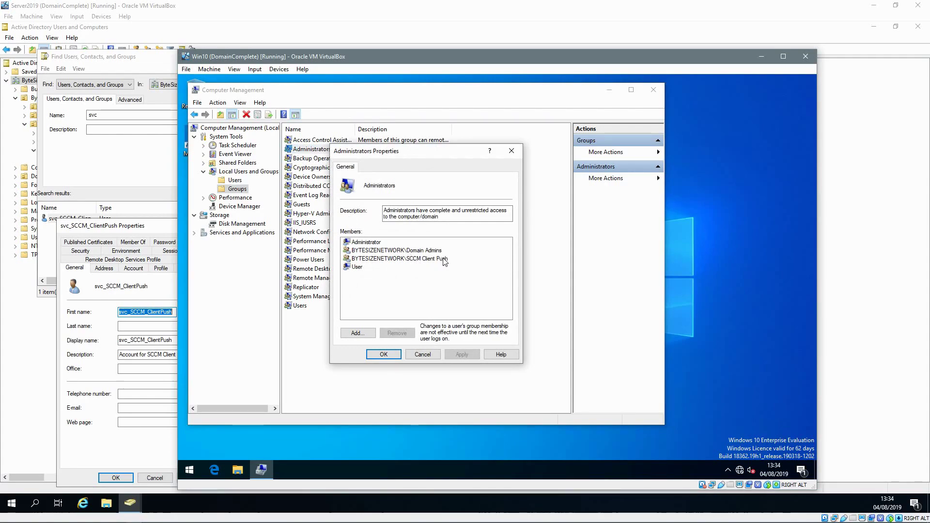
drag(405, 152, 479, 152)
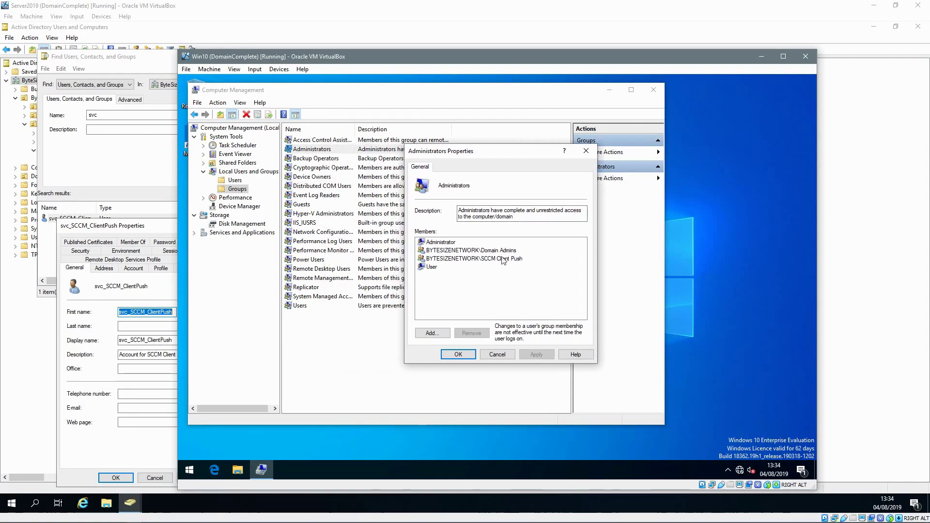
click(497, 355)
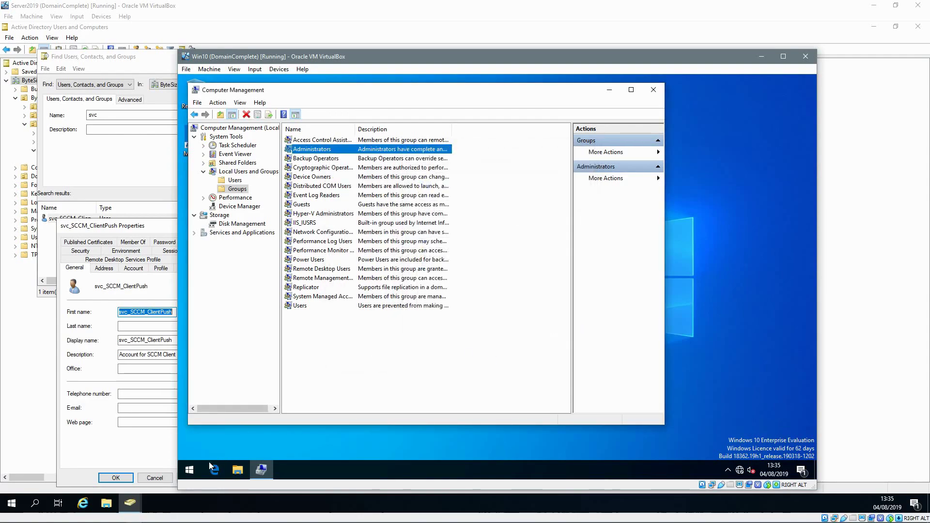
Return the Windows 10 client to its sign-in screen and try to sign in as svc_sccm_clientpush
click(190, 468)
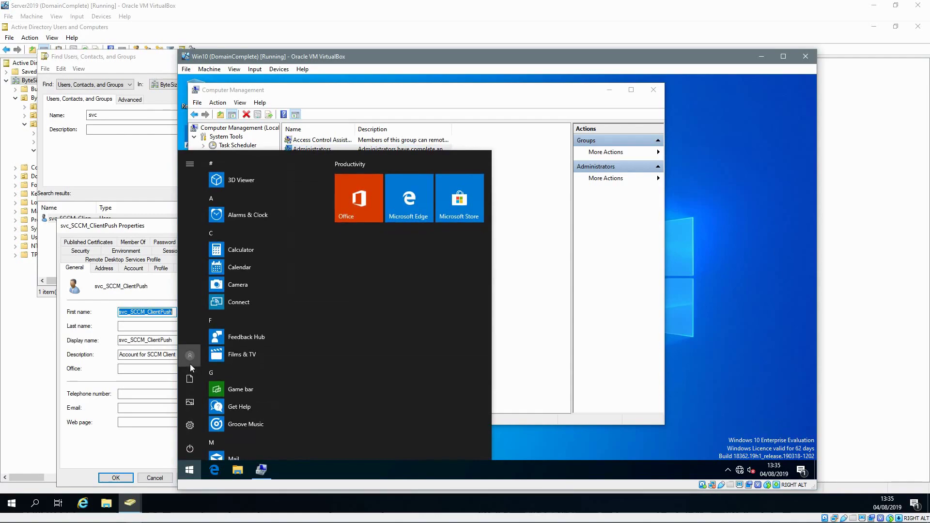
click(190, 364)
click(217, 313)
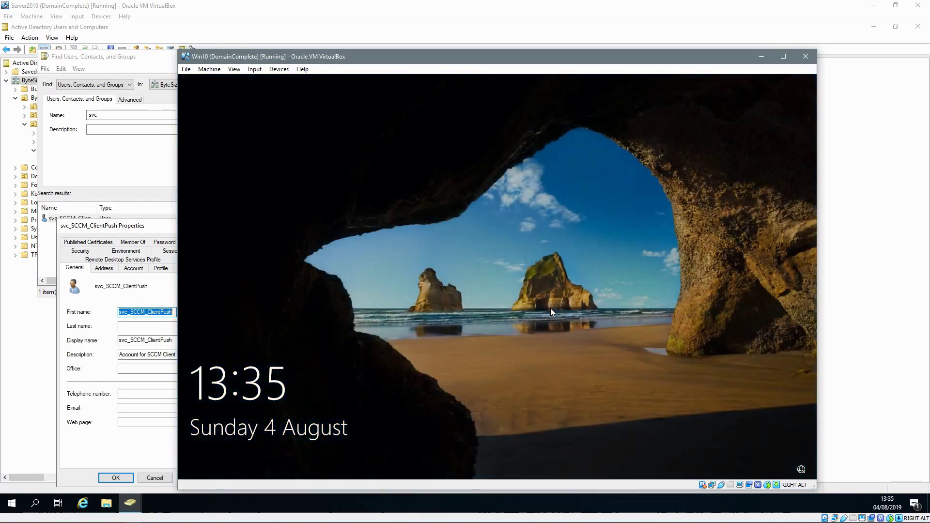
click(550, 308)
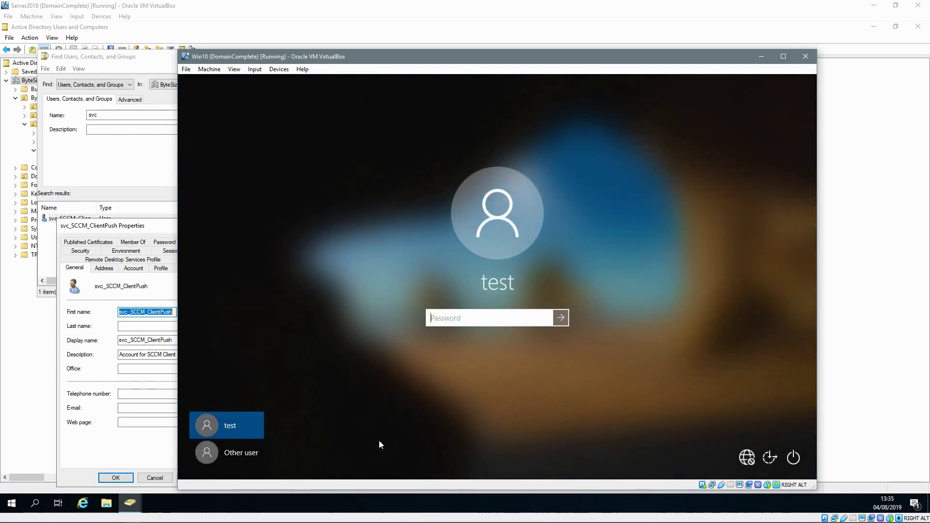
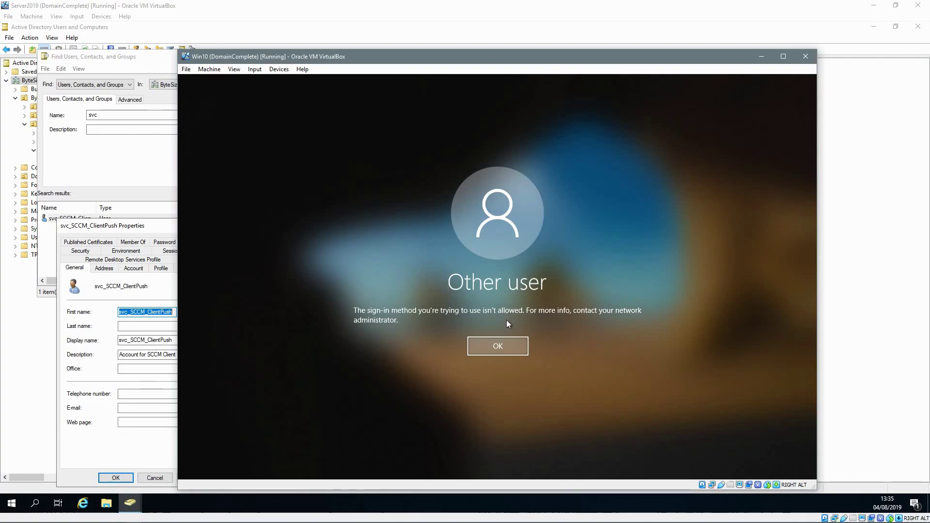
click(498, 346)
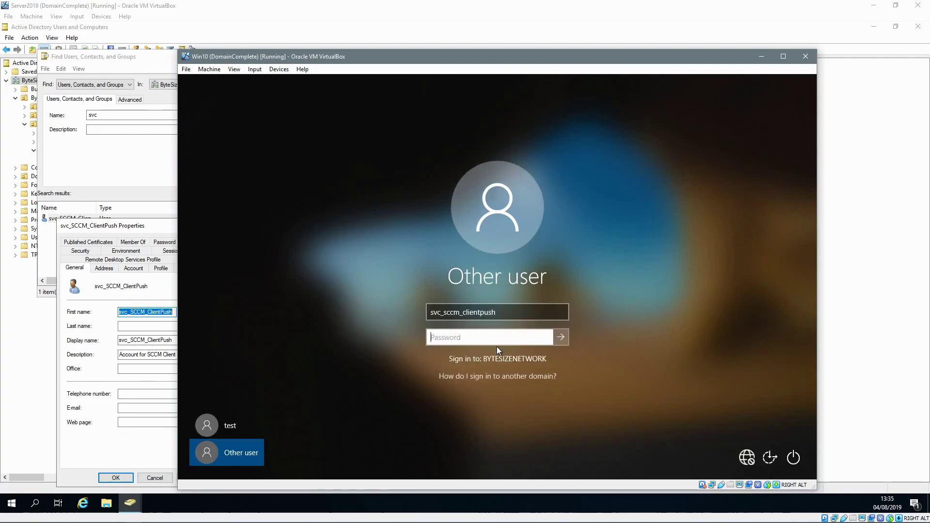